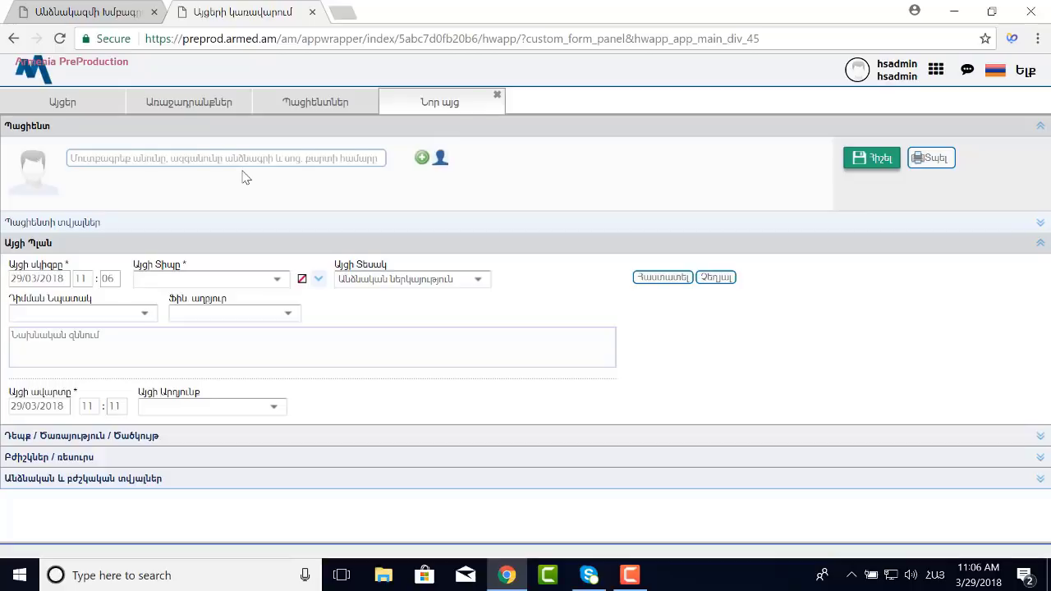
# Look up the patient for the new visit by pasting the copied patient identifier, and select the matching patient.
pyautogui.rightClick(241, 159)
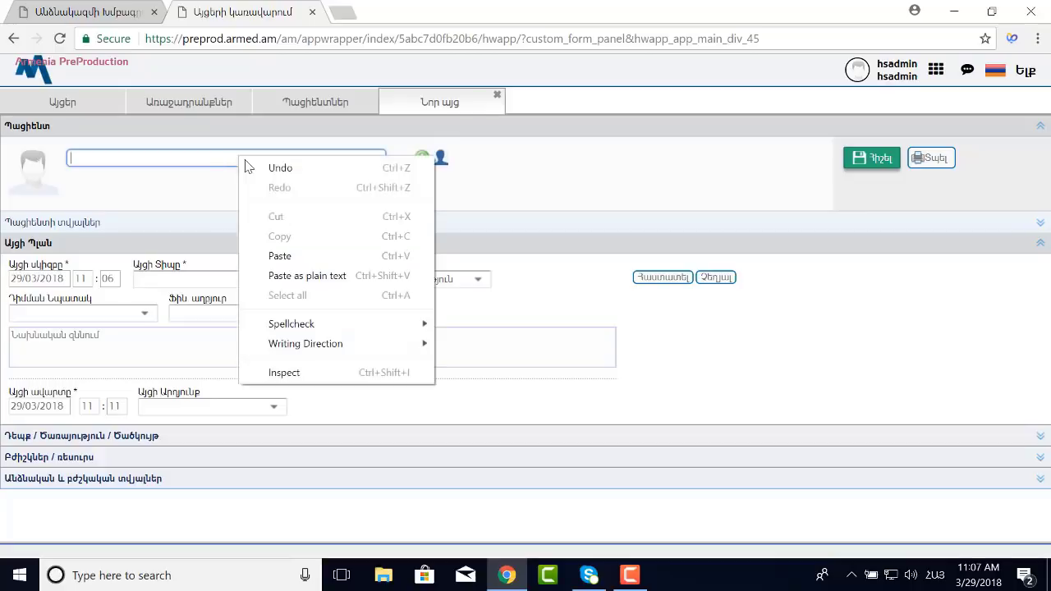
pyautogui.click(287, 251)
pyautogui.click(201, 203)
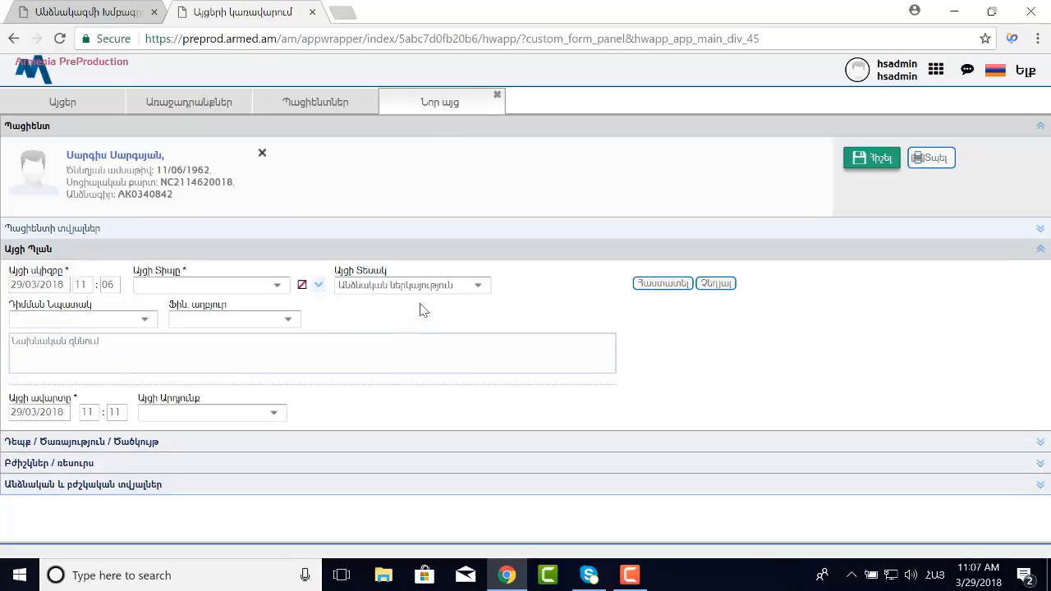
# Set the visit type to Ամբուլատոր այց, confirm the visit plan and save the visit.
pyautogui.click(280, 286)
pyautogui.click(206, 333)
pyautogui.click(667, 283)
pyautogui.click(847, 157)
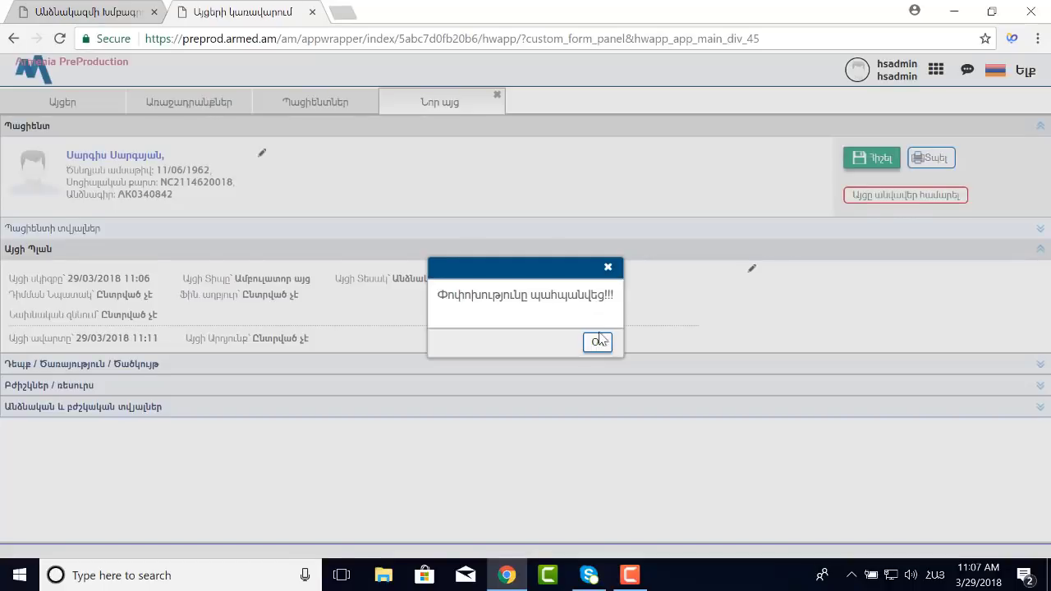
pyautogui.click(600, 342)
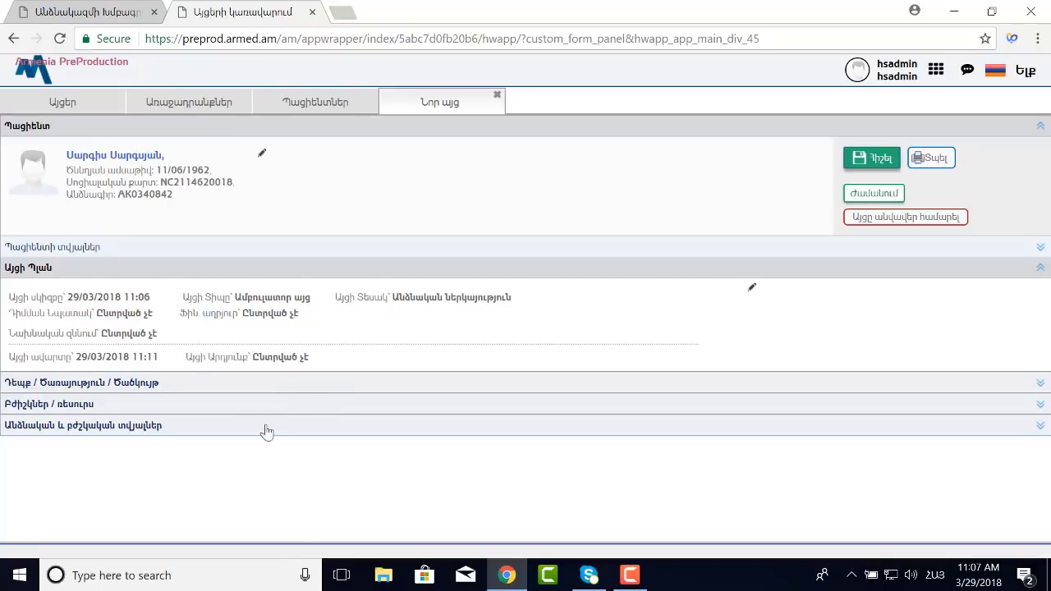
# Register the patient's arrival (Ժամանում) with coupon number 121212.
pyautogui.click(873, 197)
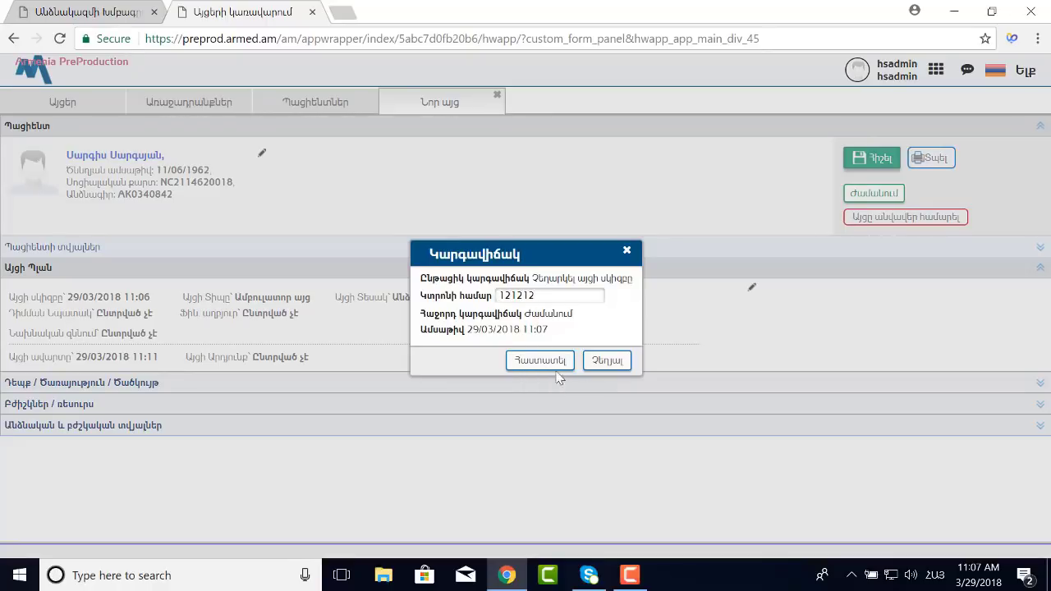
pyautogui.click(597, 361)
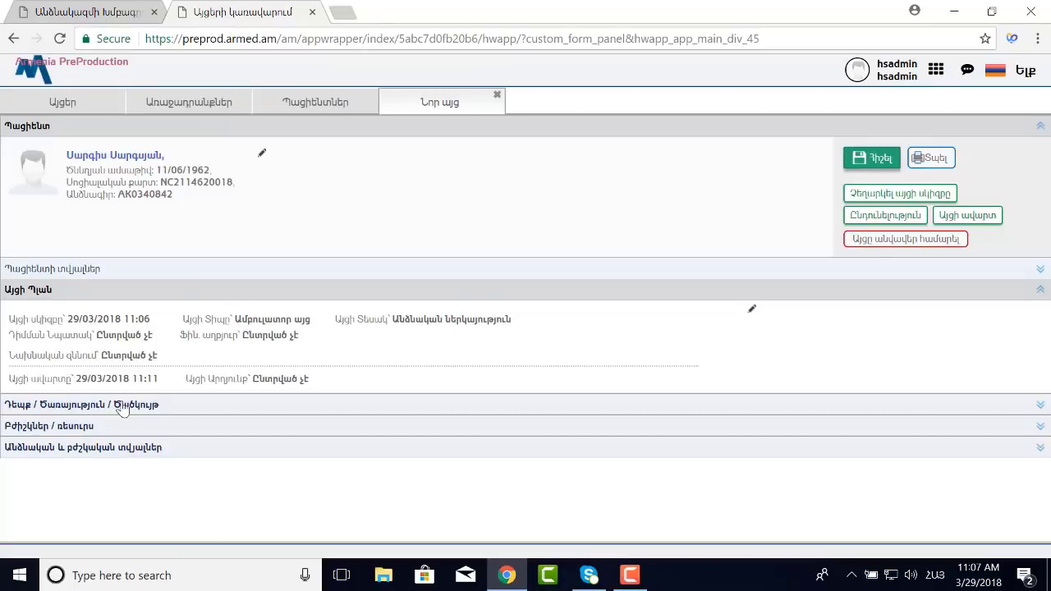
# Add a new case to the visit with the ICD 10 diagnosis for Salmonella typhi typhoid (A01.0), and save the visit.
pyautogui.click(170, 407)
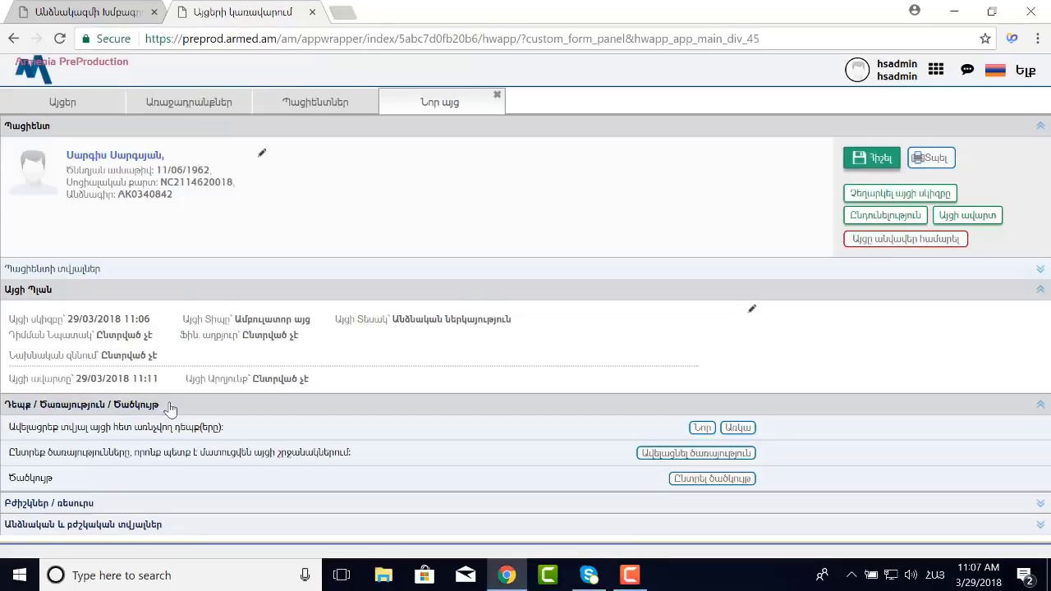
pyautogui.click(701, 428)
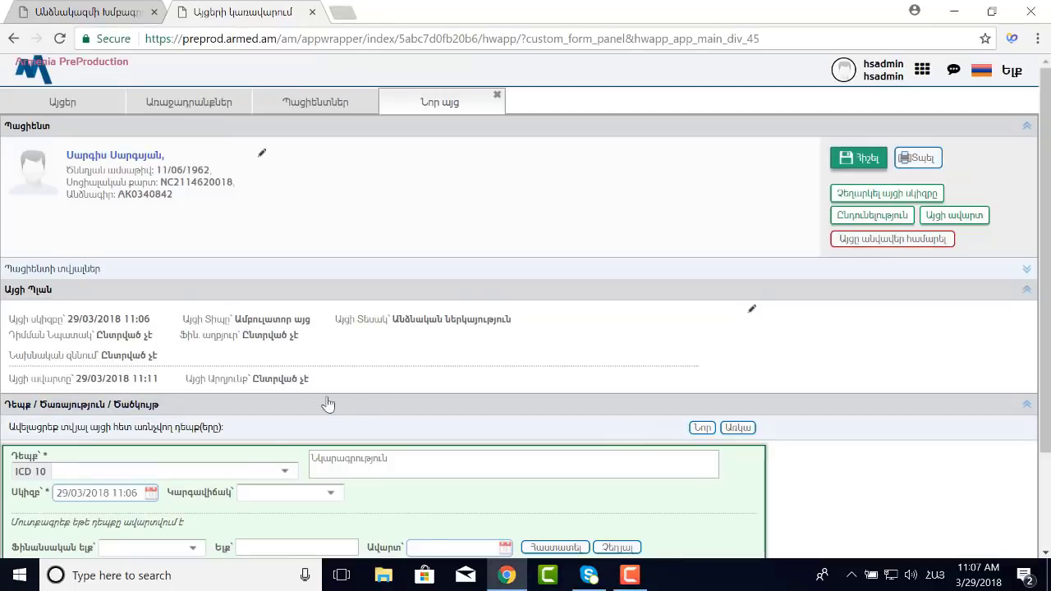
pyautogui.click(194, 469)
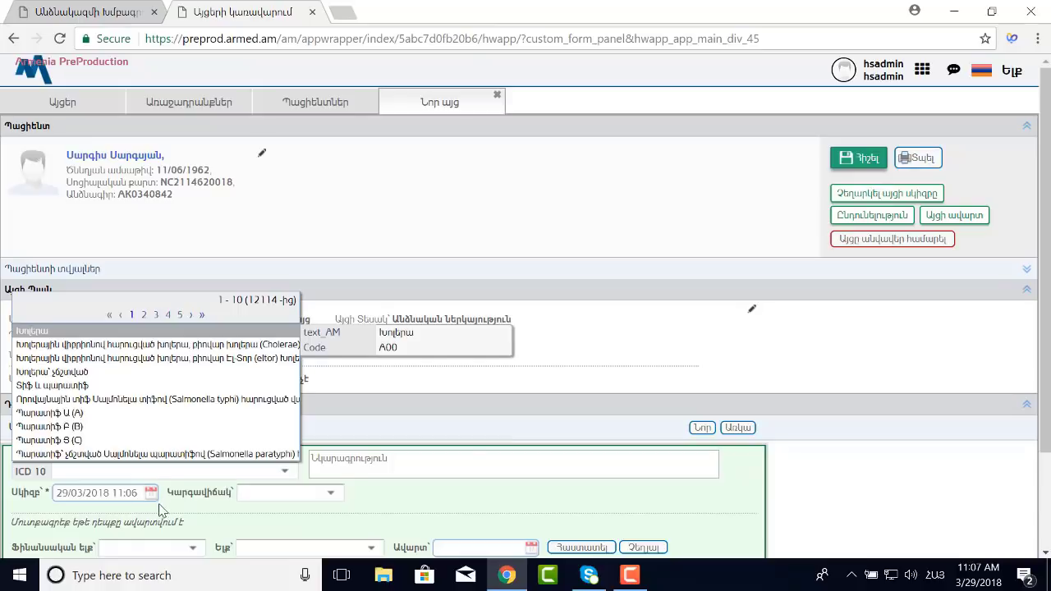
pyautogui.click(124, 399)
pyautogui.scroll(-2, 492, 451)
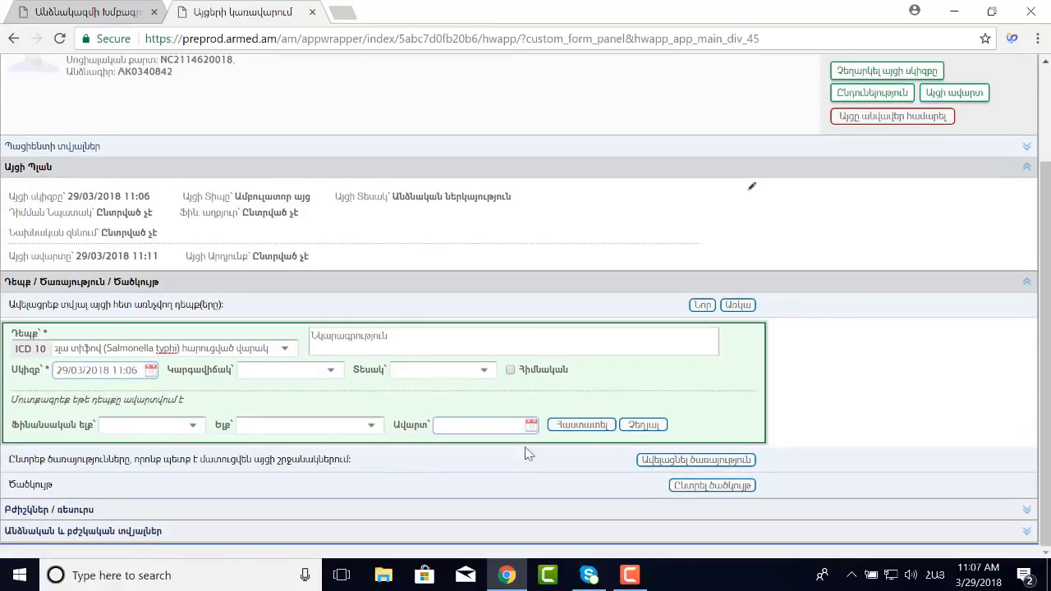
pyautogui.click(582, 425)
pyautogui.scroll(2, 839, 201)
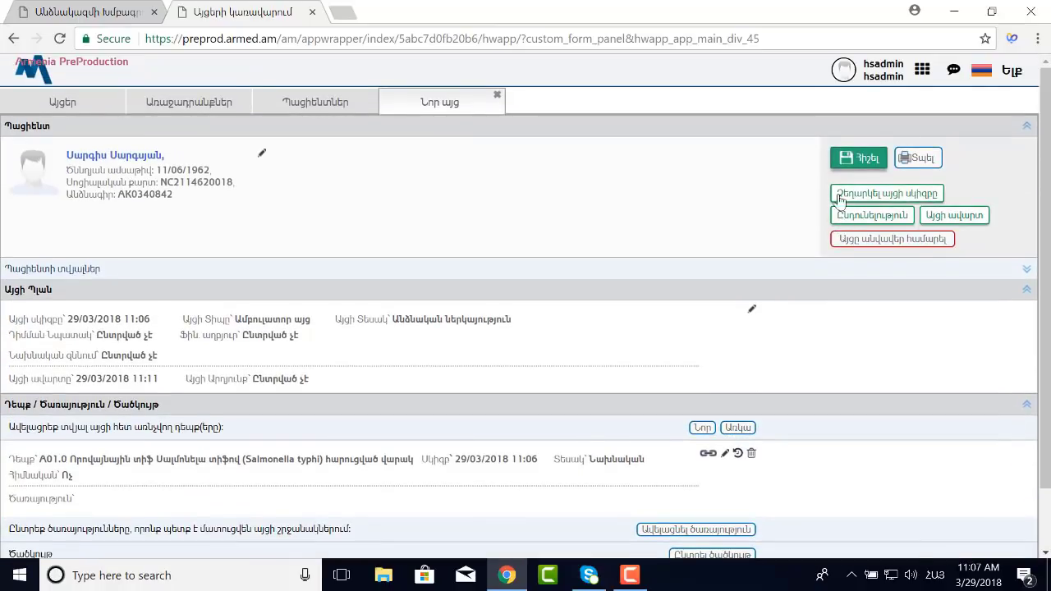
pyautogui.click(854, 158)
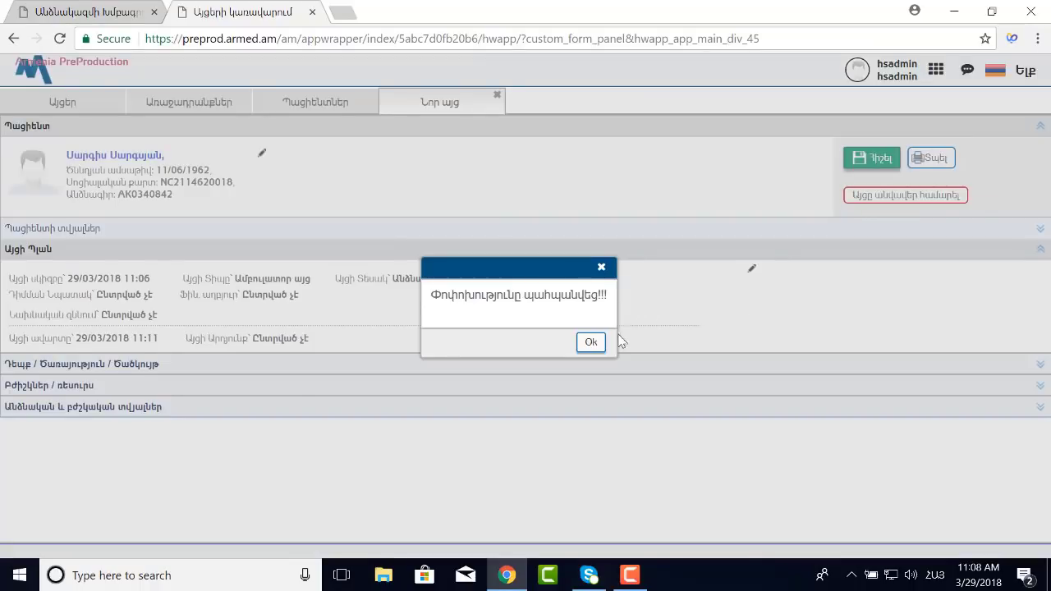
pyautogui.click(590, 342)
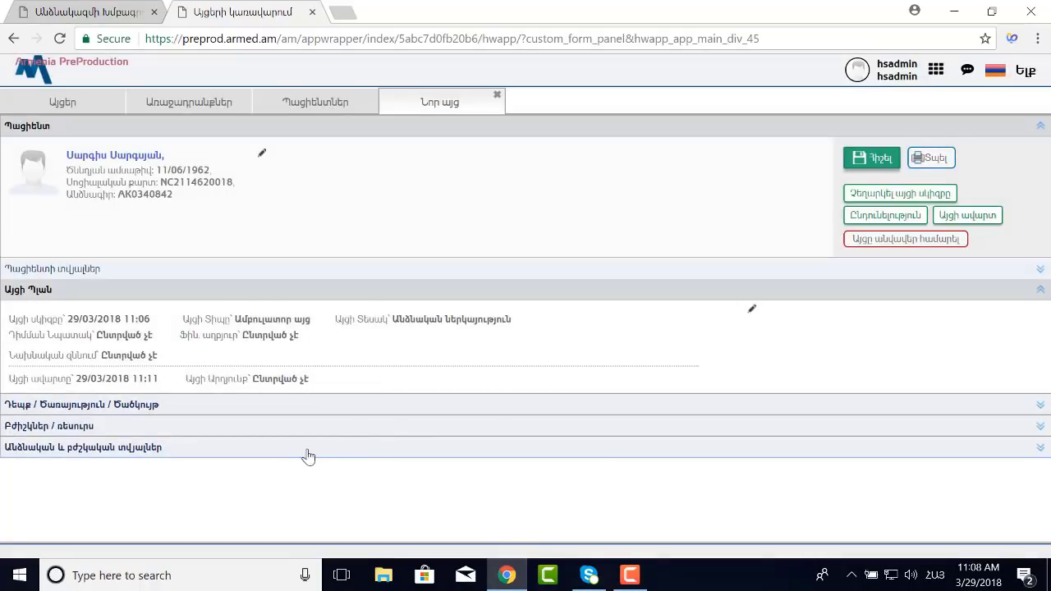
# Open the patient's personal and medical data past the security notice, and expand the current visit dated 29/03/2018 11:06.
pyautogui.click(128, 450)
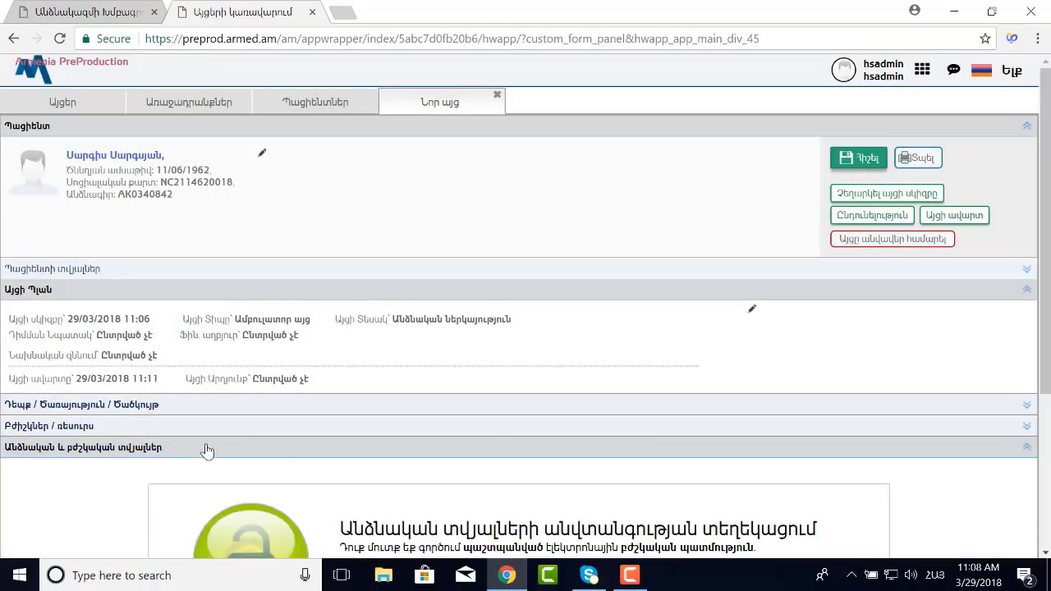
pyautogui.scroll(-2, 654, 451)
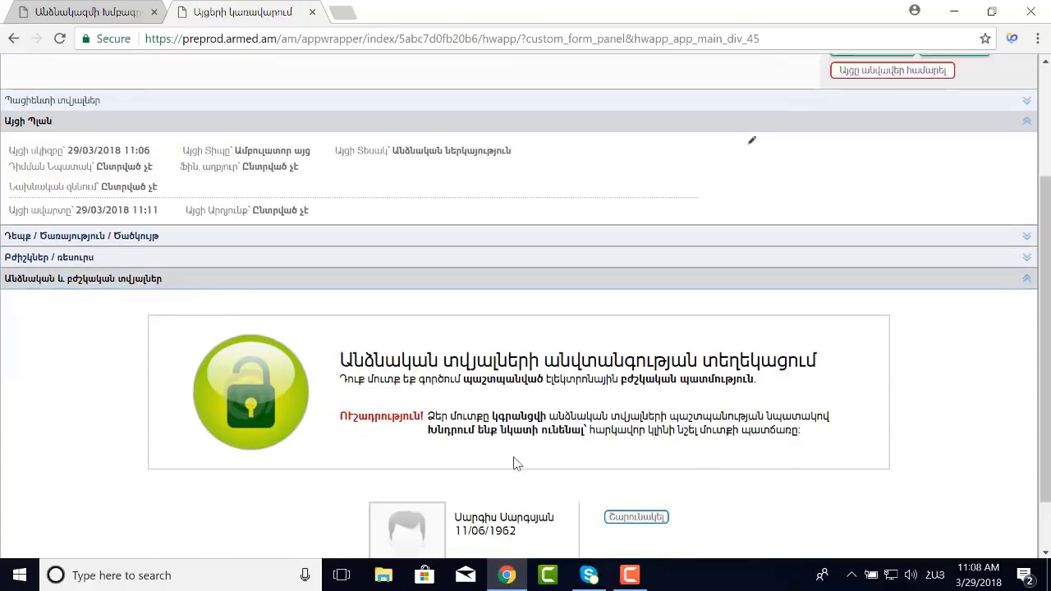
pyautogui.scroll(-1, 645, 529)
pyautogui.click(637, 447)
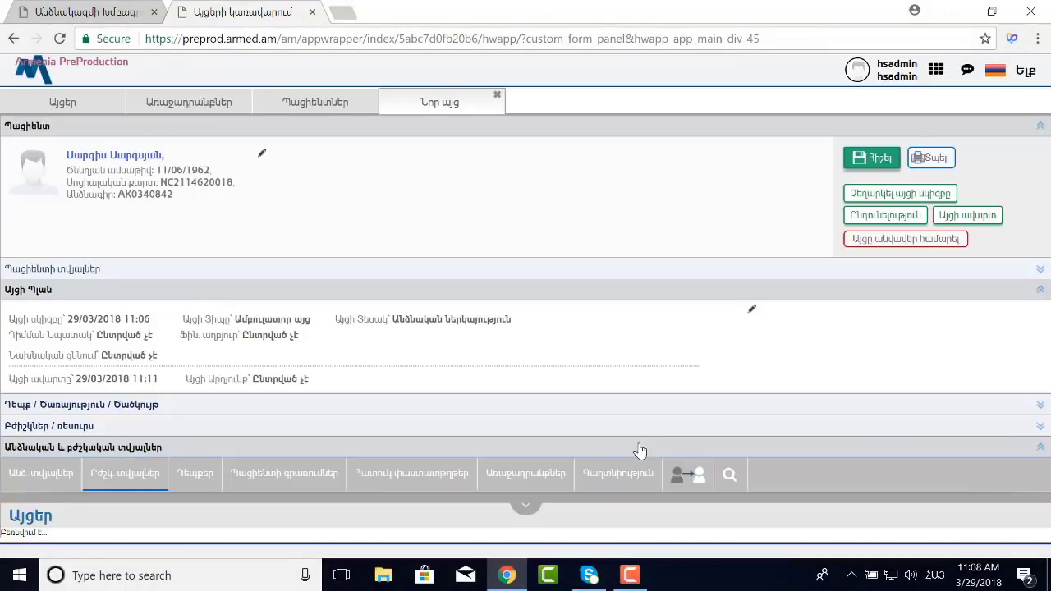
pyautogui.scroll(-2, 355, 423)
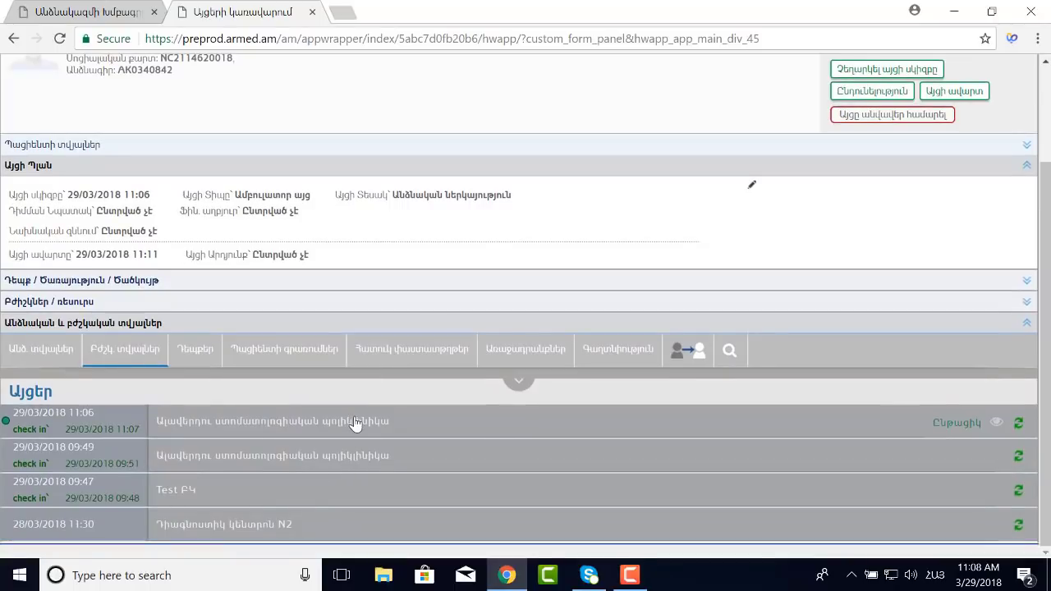
pyautogui.click(283, 423)
pyautogui.scroll(-3, 246, 444)
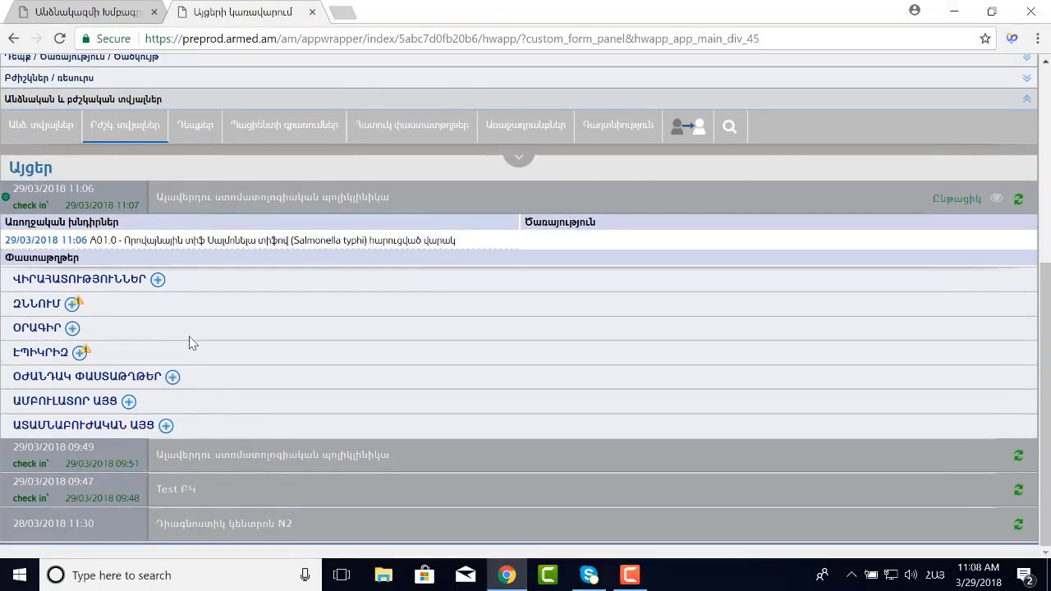
# Add a ՊԱՑԻԵՆՏԻ ԸՆԴՈՒՆՈՒՄ document under ԶՆՆՈՒՄ for the current visit and save it.
pyautogui.scroll(1, 189, 342)
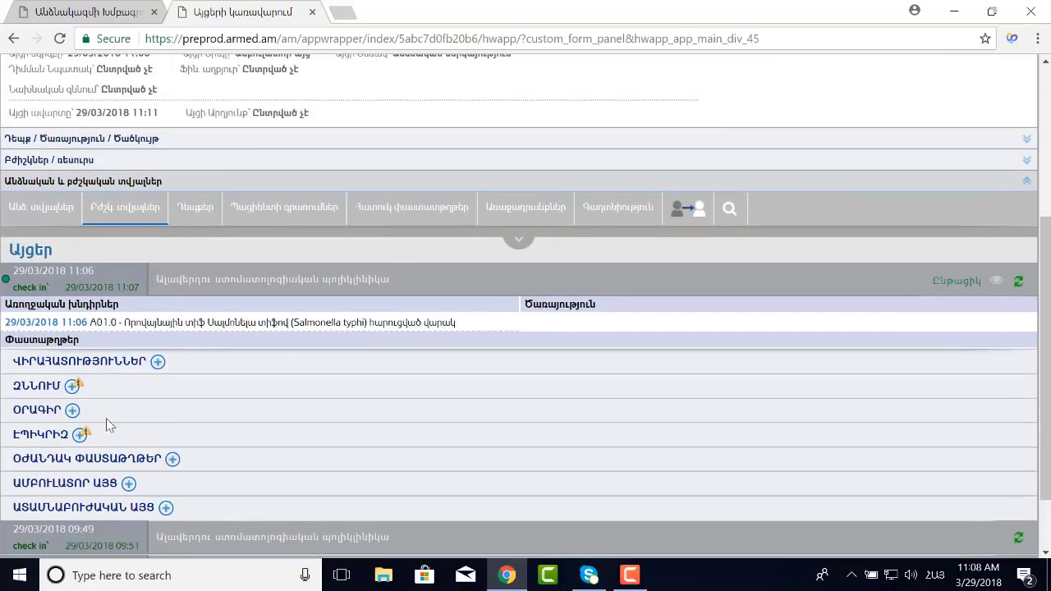
pyautogui.click(73, 386)
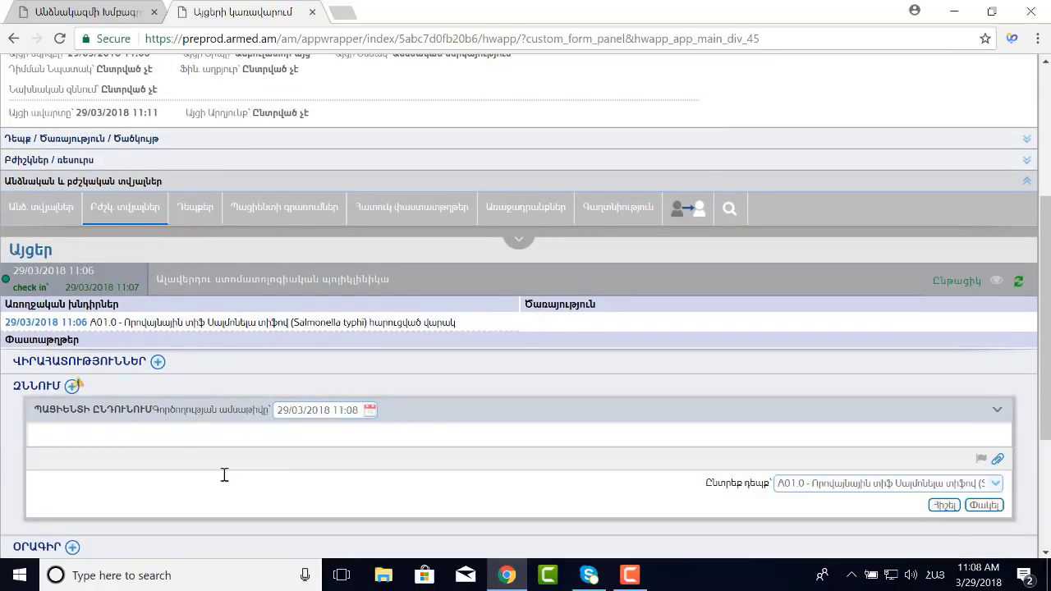
pyautogui.scroll(-1, 233, 504)
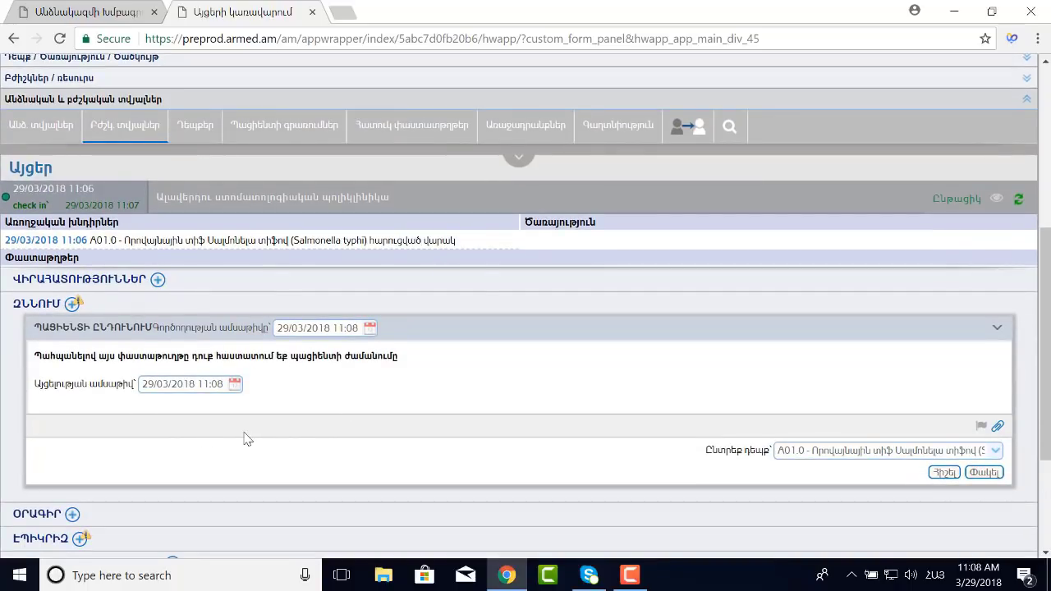
pyautogui.click(944, 473)
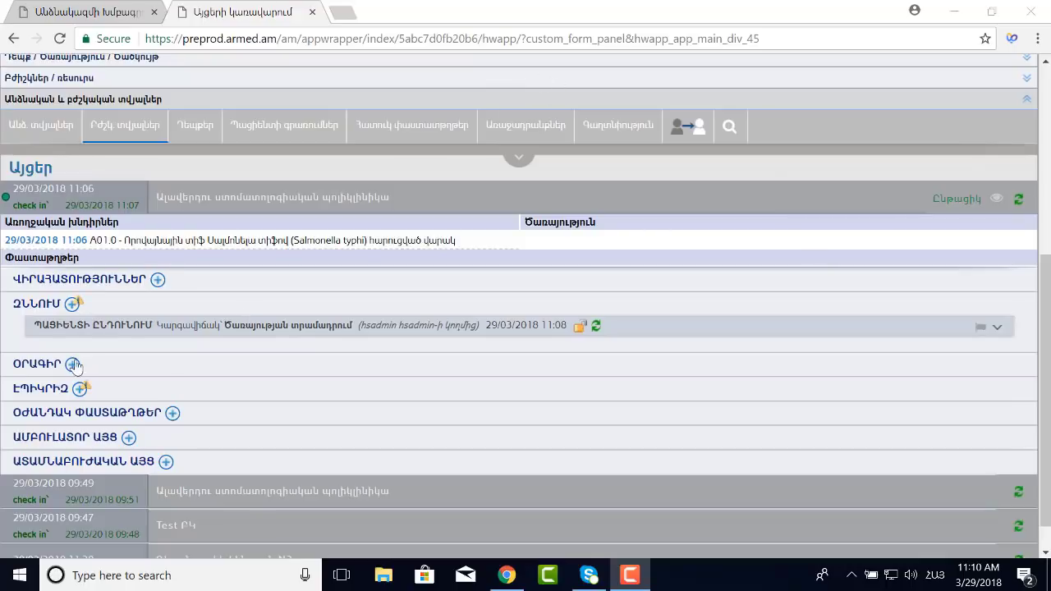
# Start a new Արտաքին ուղեգրում (պոլիկլ.) document under ՕՐԱԳԻՐ and view its referral type options.
pyautogui.click(73, 365)
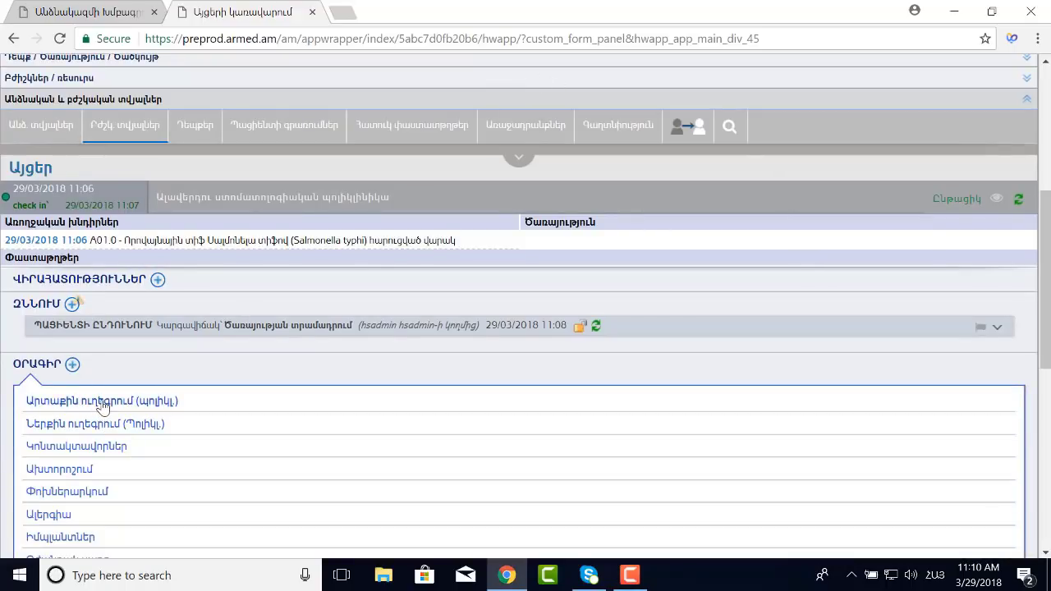
pyautogui.click(99, 402)
pyautogui.scroll(-2, 159, 402)
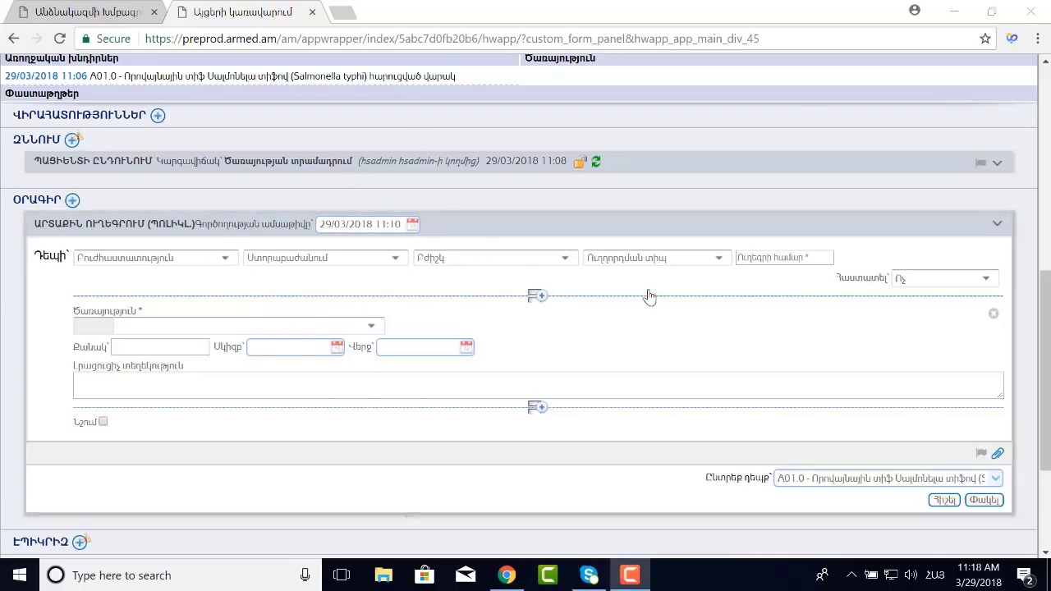
pyautogui.click(720, 259)
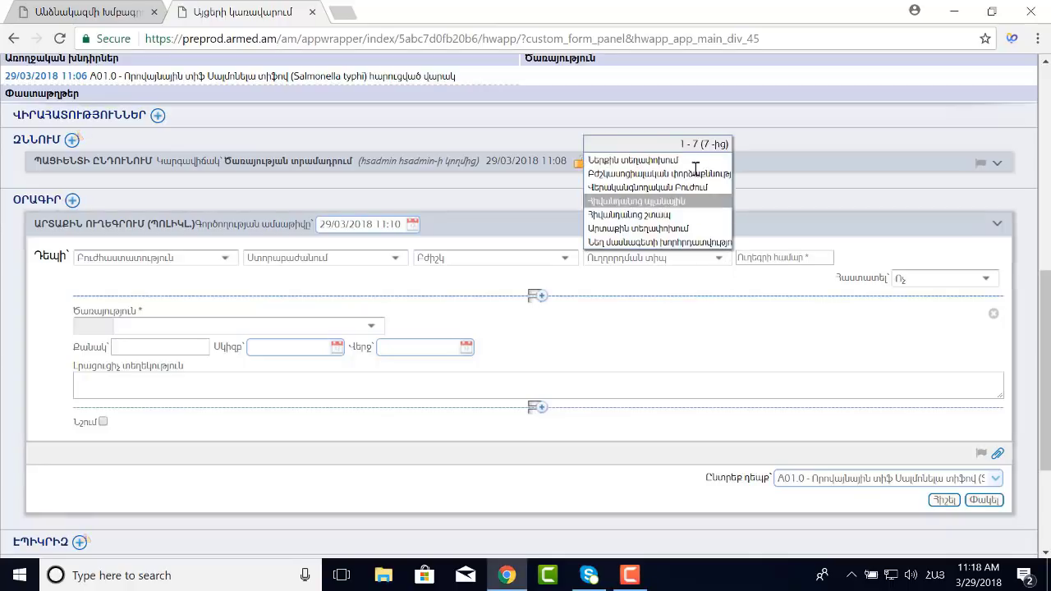
pyautogui.click(762, 262)
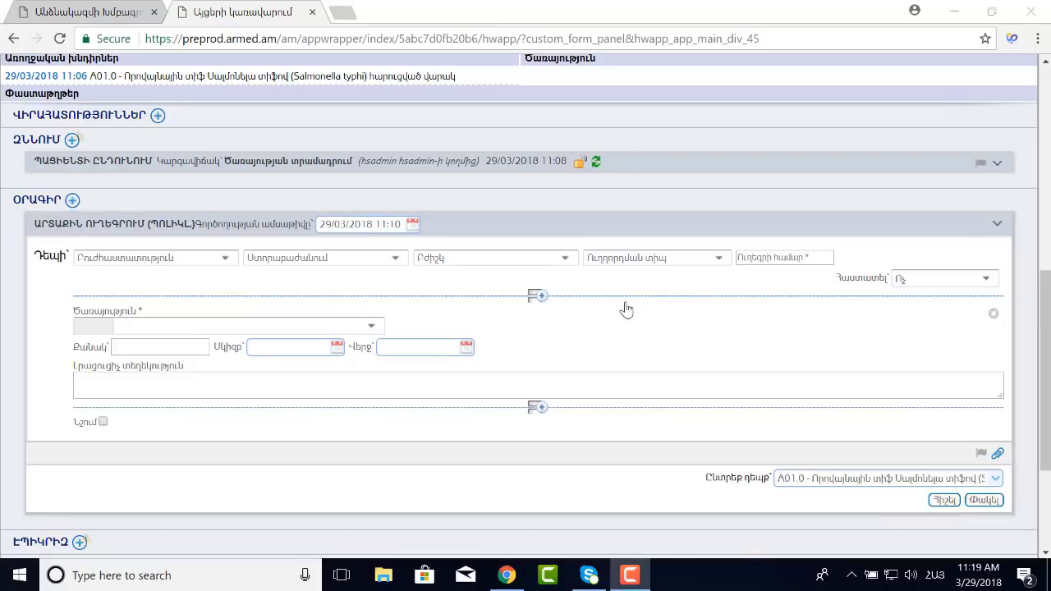
# Set the referral's Հաստատել field to Այո and view the people available in the Հաստատող field.
pyautogui.click(990, 278)
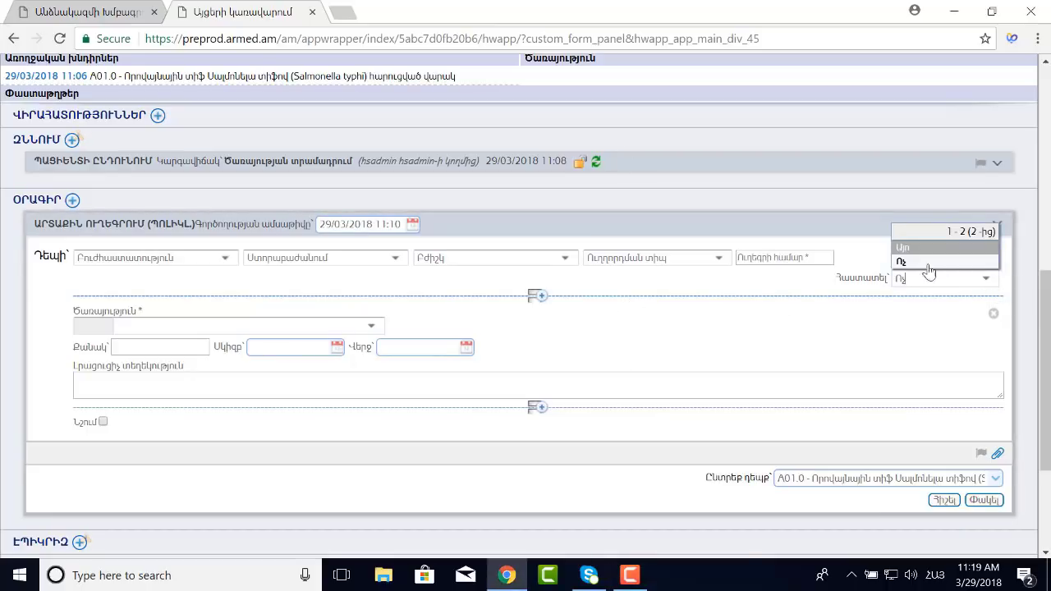
pyautogui.click(904, 248)
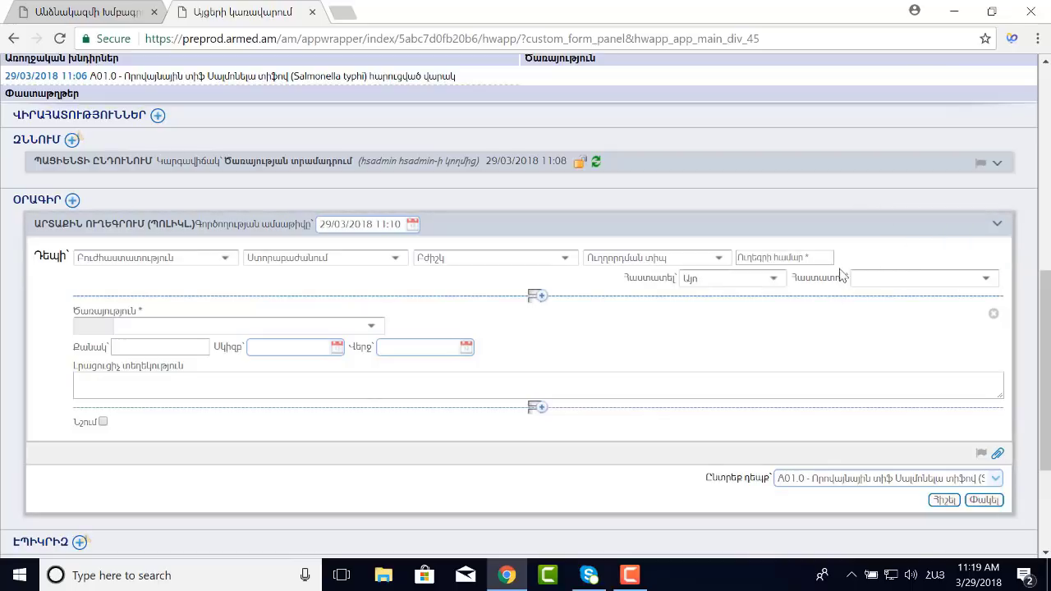
pyautogui.click(989, 282)
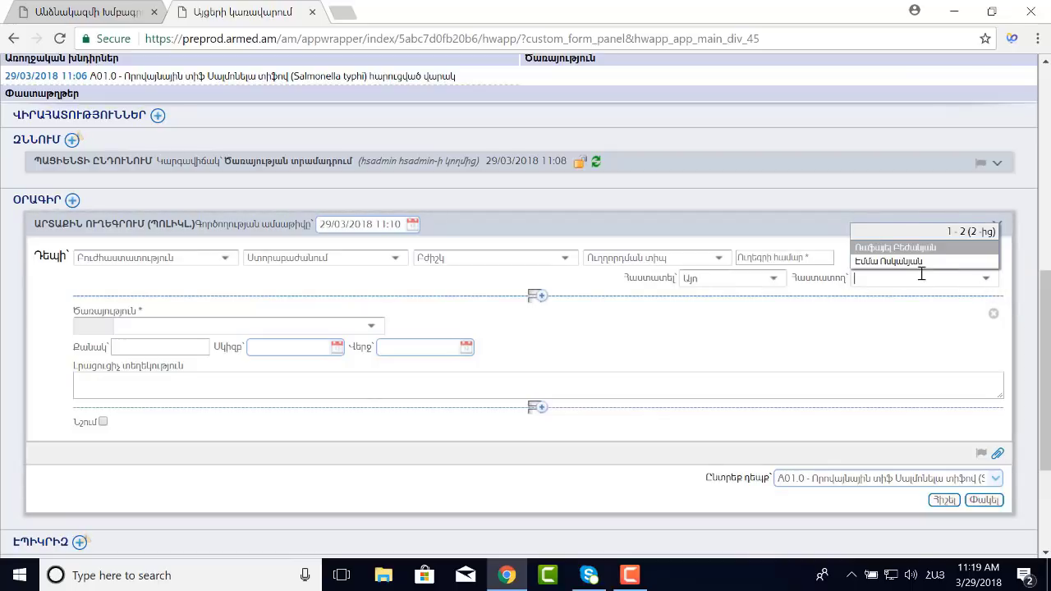
pyautogui.click(988, 281)
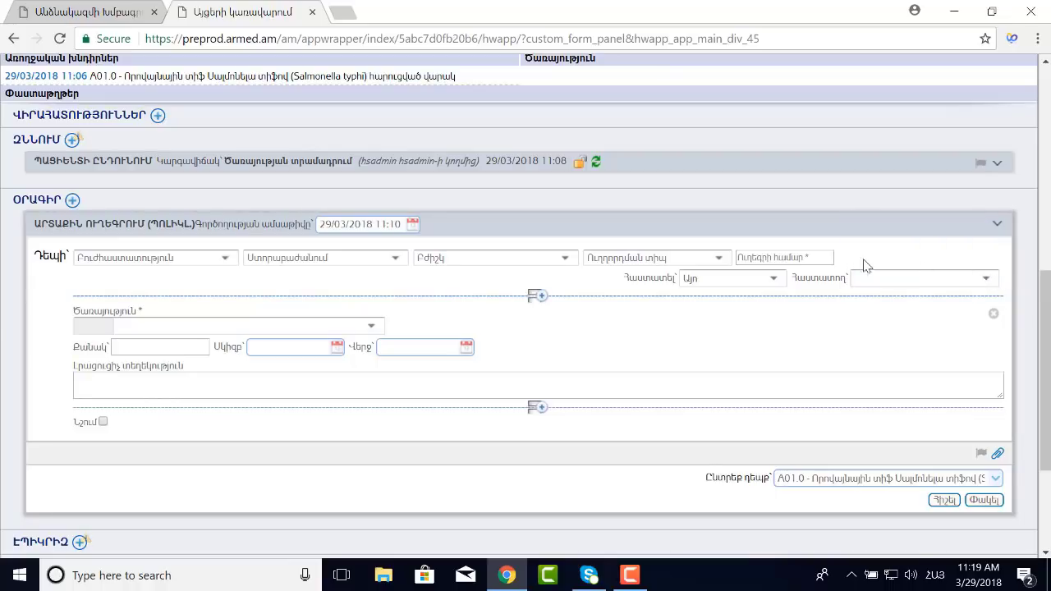
# Switch to the profile page in the other browser tab and open Անձնակազմի Խմբագրում for Test ԲԿ 2121.
pyautogui.hotkey('ctrl', '1')
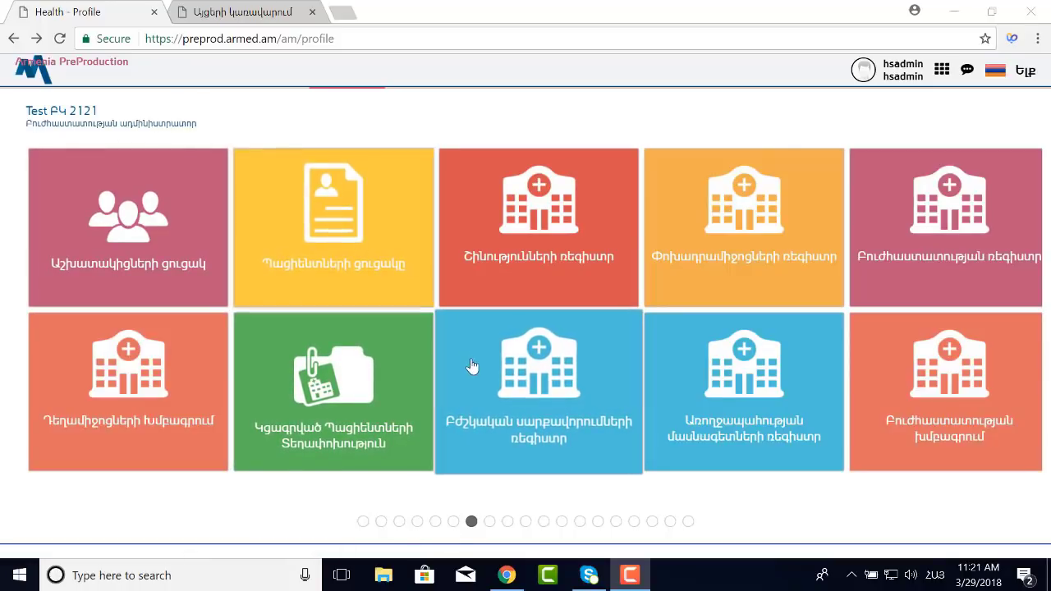
pyautogui.click(489, 522)
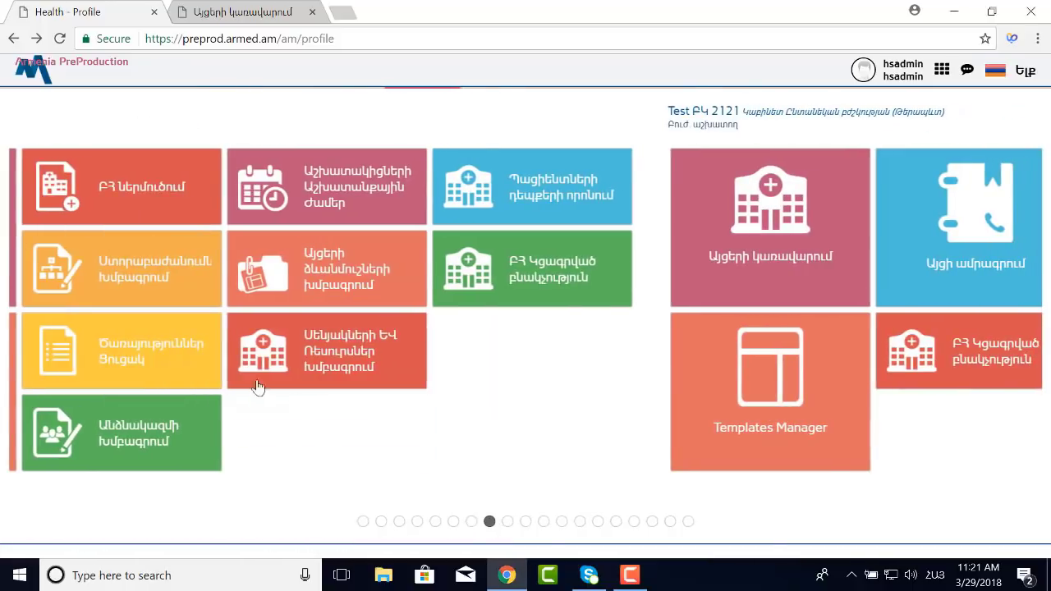
pyautogui.click(115, 447)
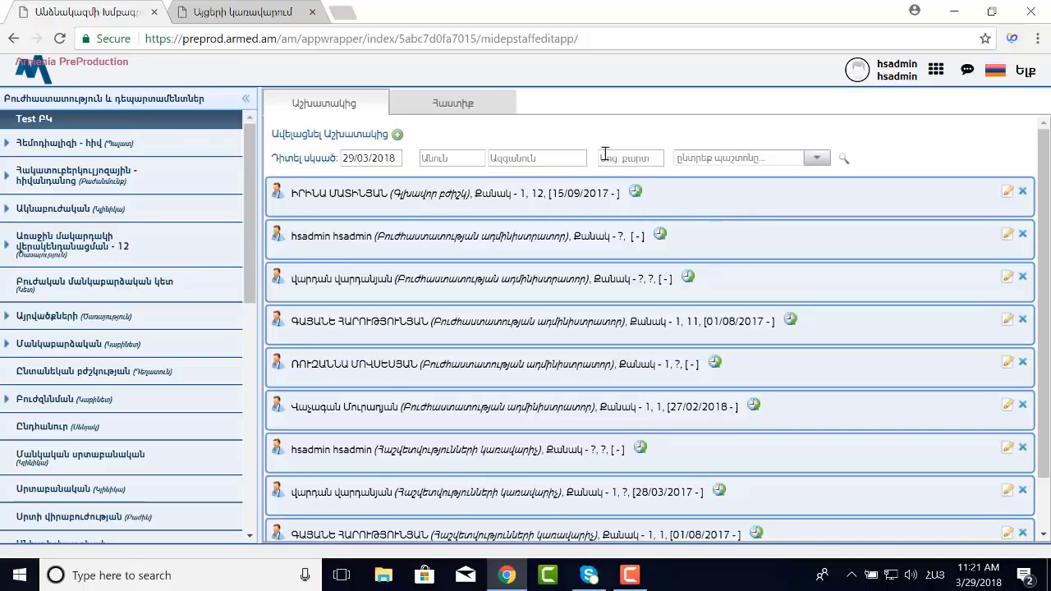
# Designate the Գլխավոր բժիշկ employee as Հաստատող in the staff record and save the change.
pyautogui.click(1008, 192)
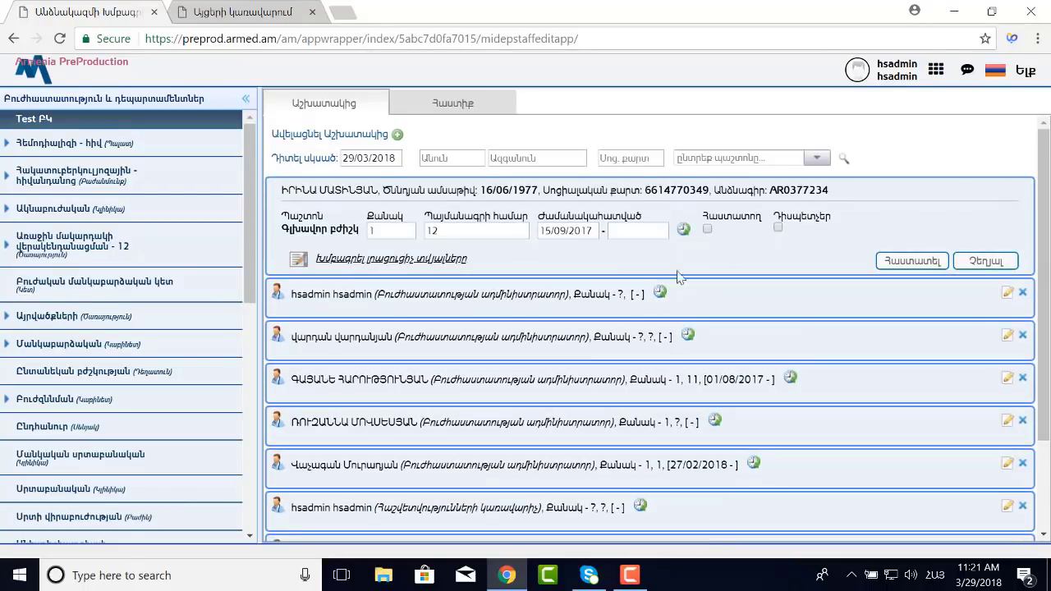
pyautogui.click(707, 229)
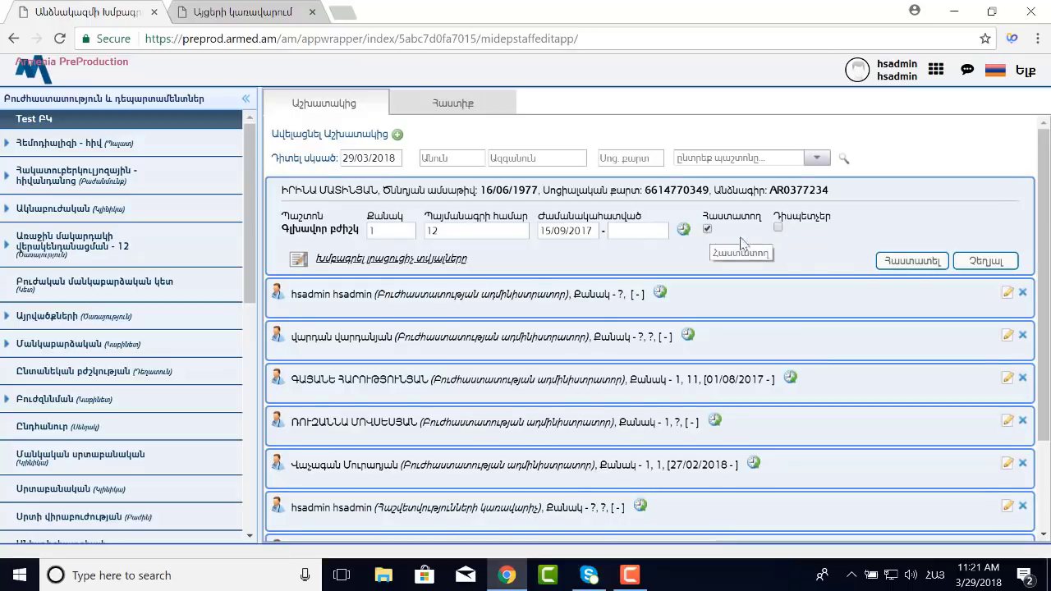
pyautogui.click(916, 261)
pyautogui.click(586, 352)
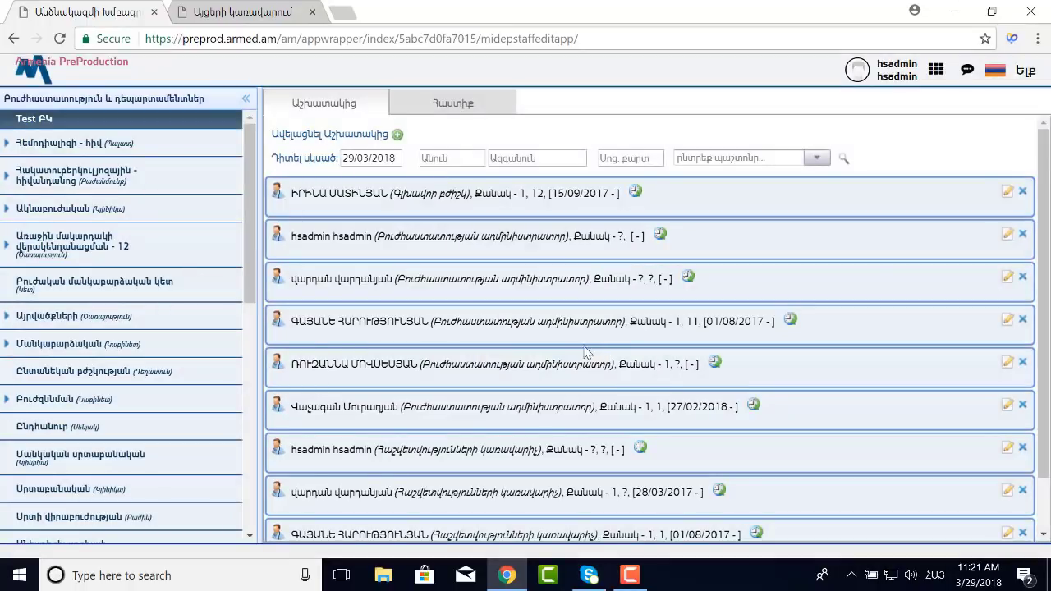
# Return to the visit's referral in the other browser tab and view the available service types and services for the Ծառայություն field.
pyautogui.click(243, 12)
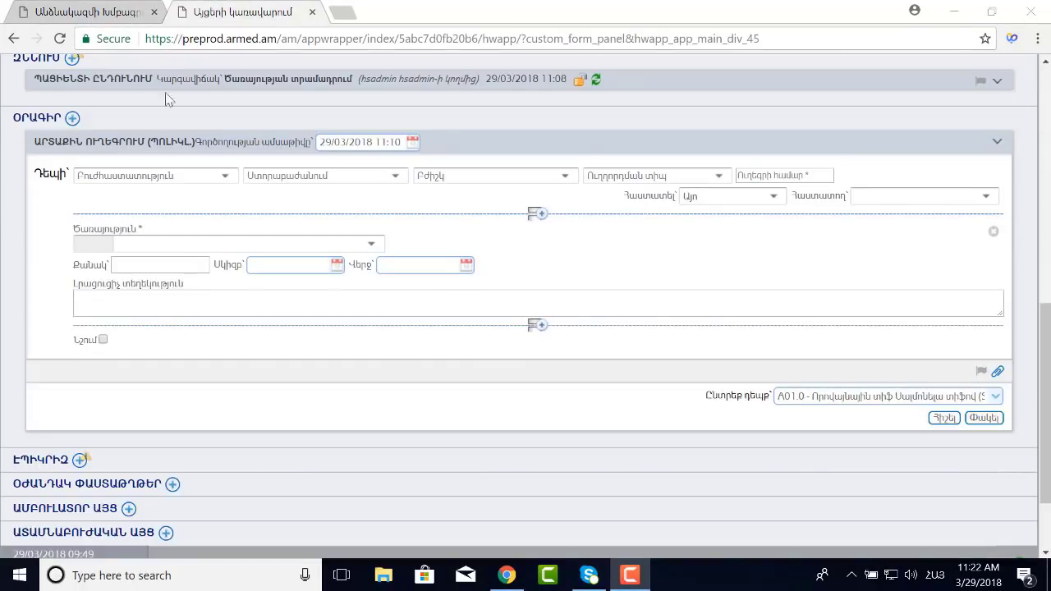
pyautogui.click(92, 250)
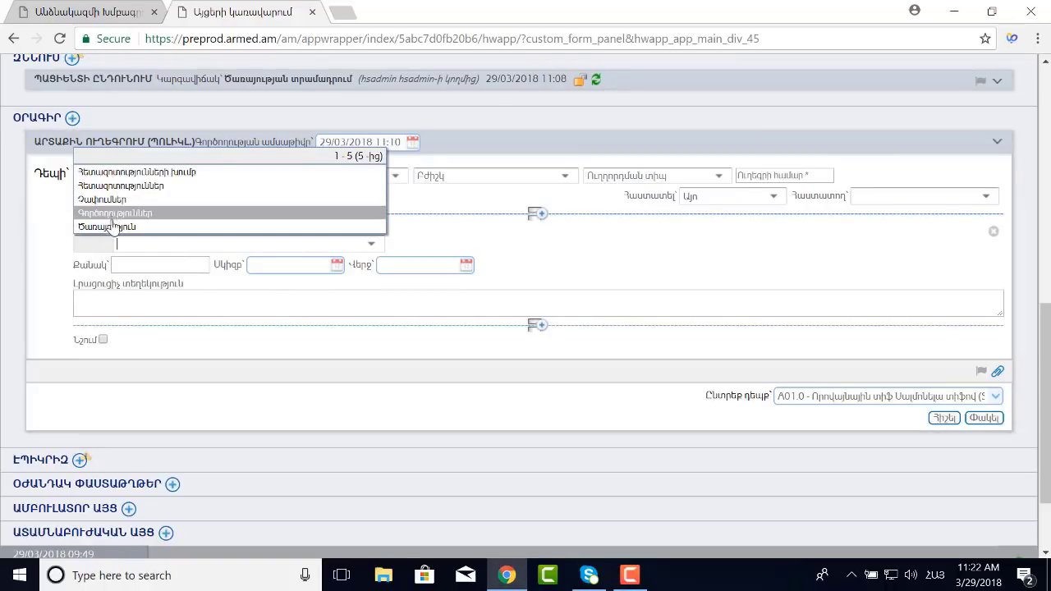
pyautogui.click(101, 250)
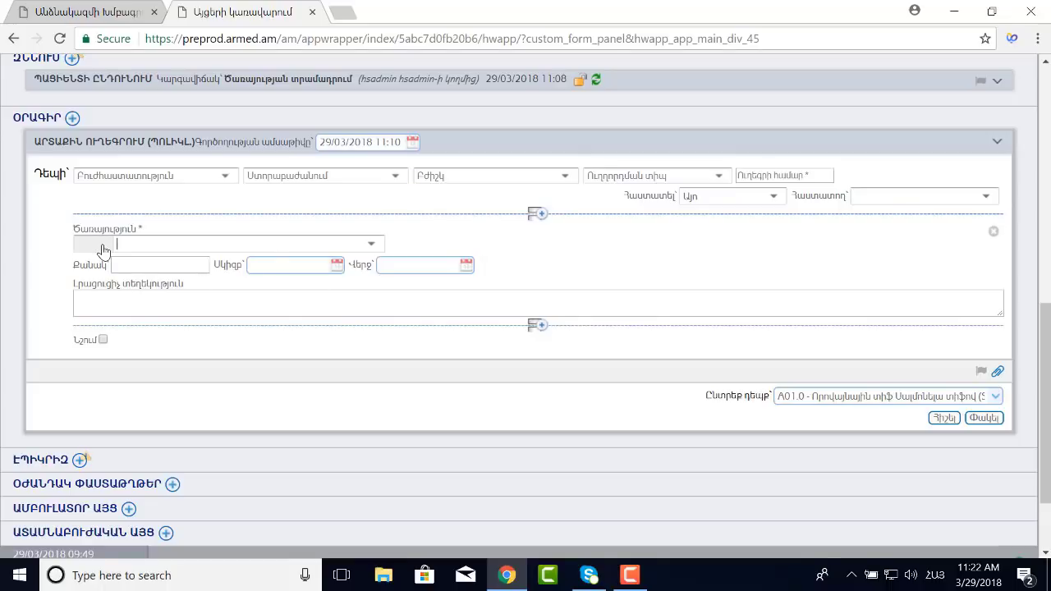
pyautogui.click(92, 250)
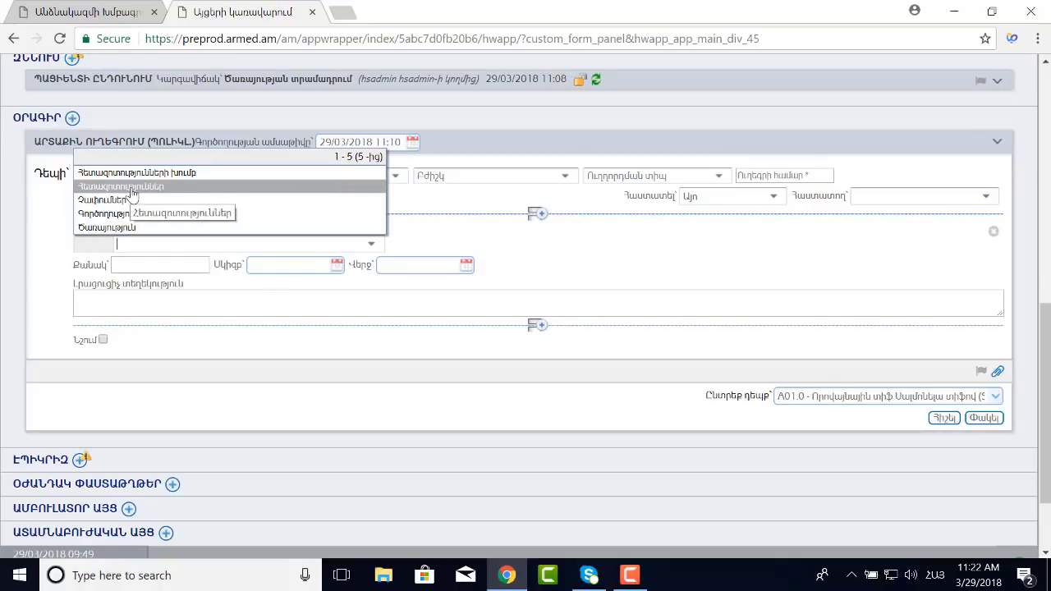
pyautogui.click(100, 255)
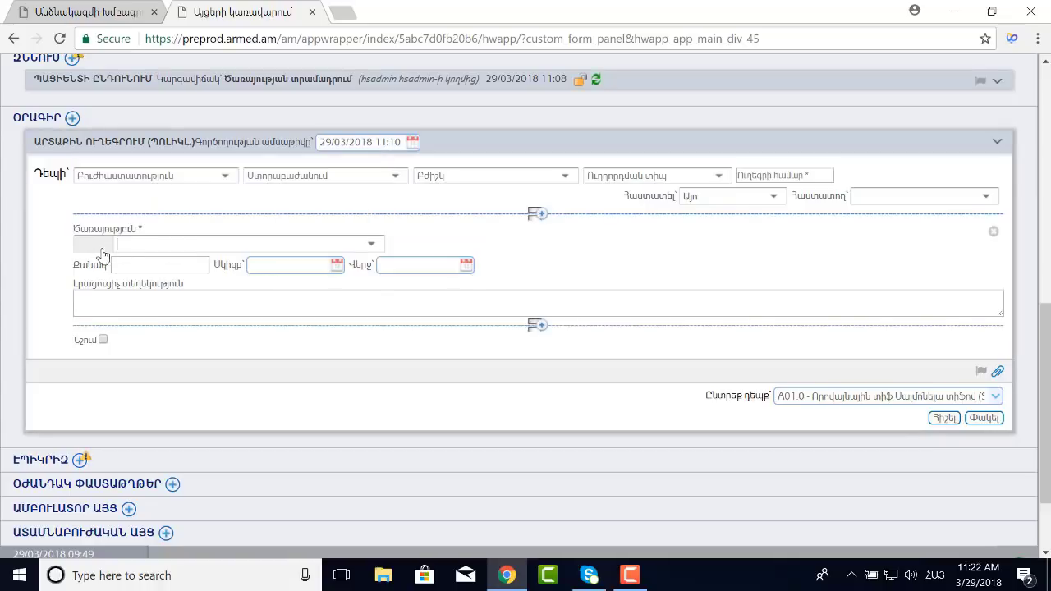
pyautogui.click(371, 247)
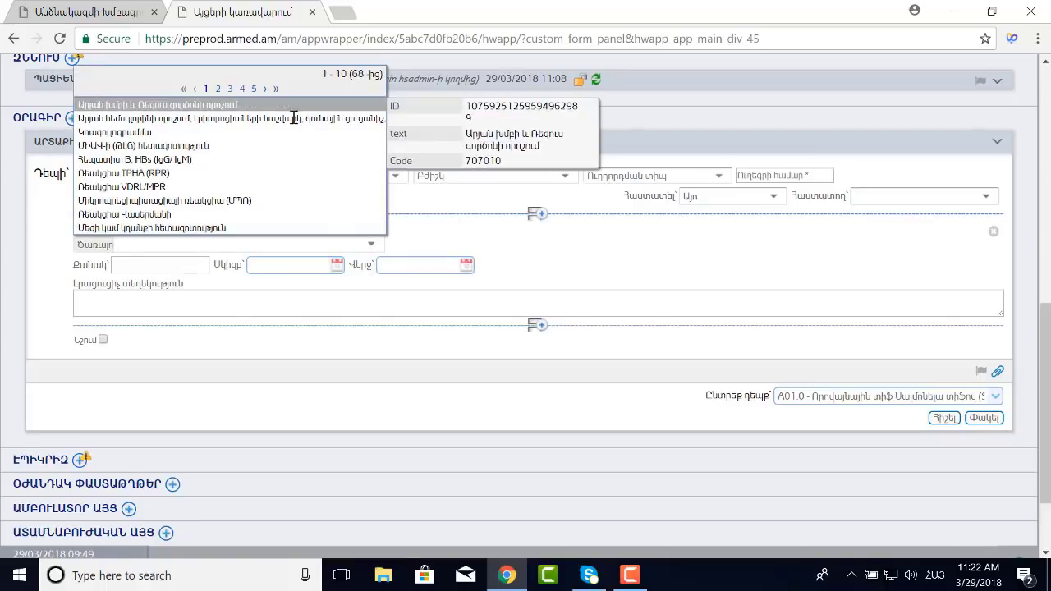
pyautogui.click(349, 244)
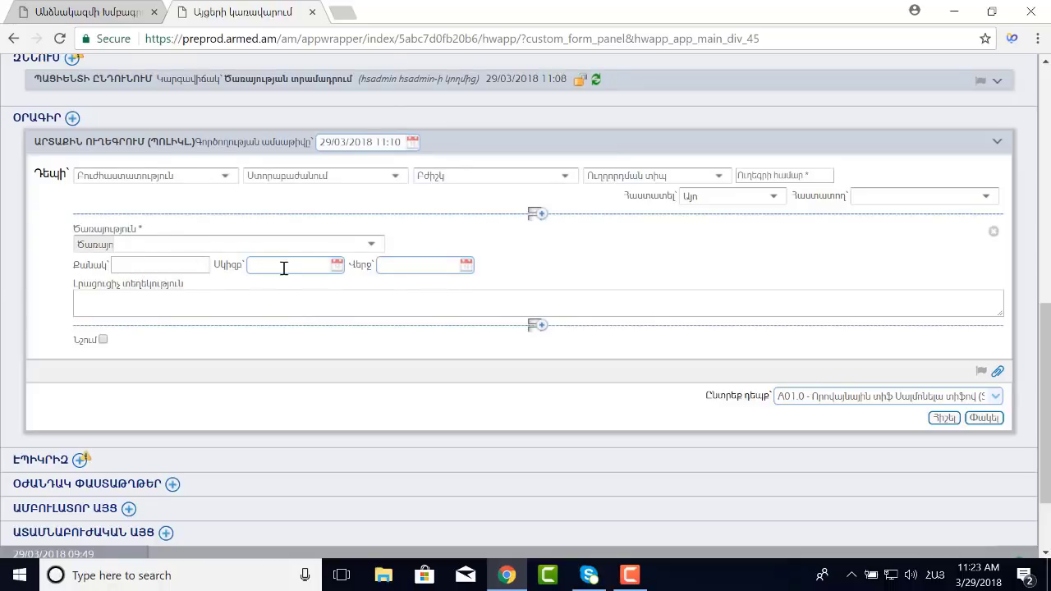
# View the calendars for the referral service's Սկիզբ and Վերջ dates without choosing a date.
pyautogui.click(337, 269)
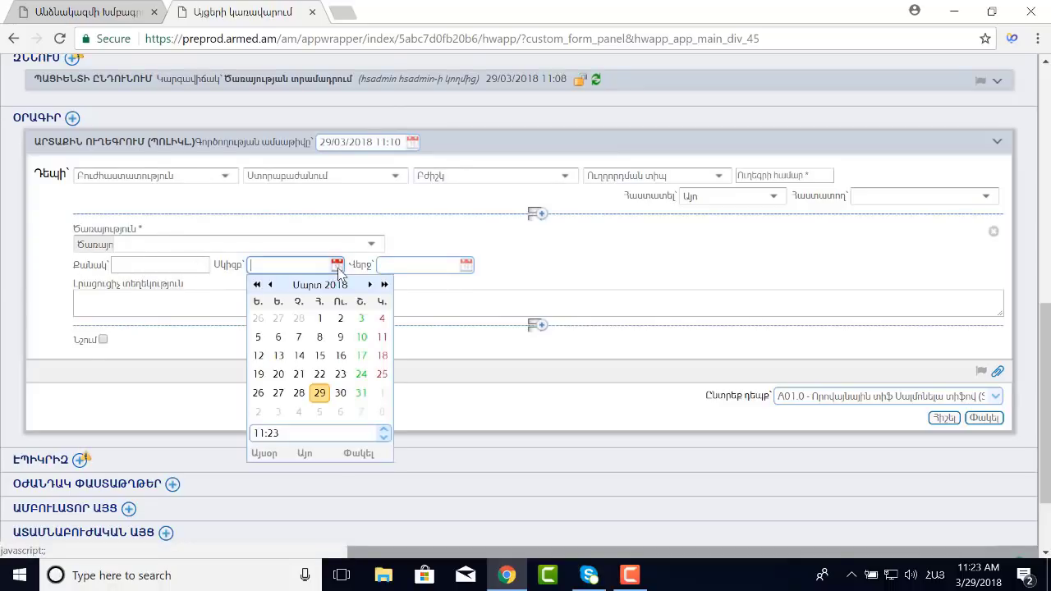
pyautogui.click(338, 272)
pyautogui.click(467, 271)
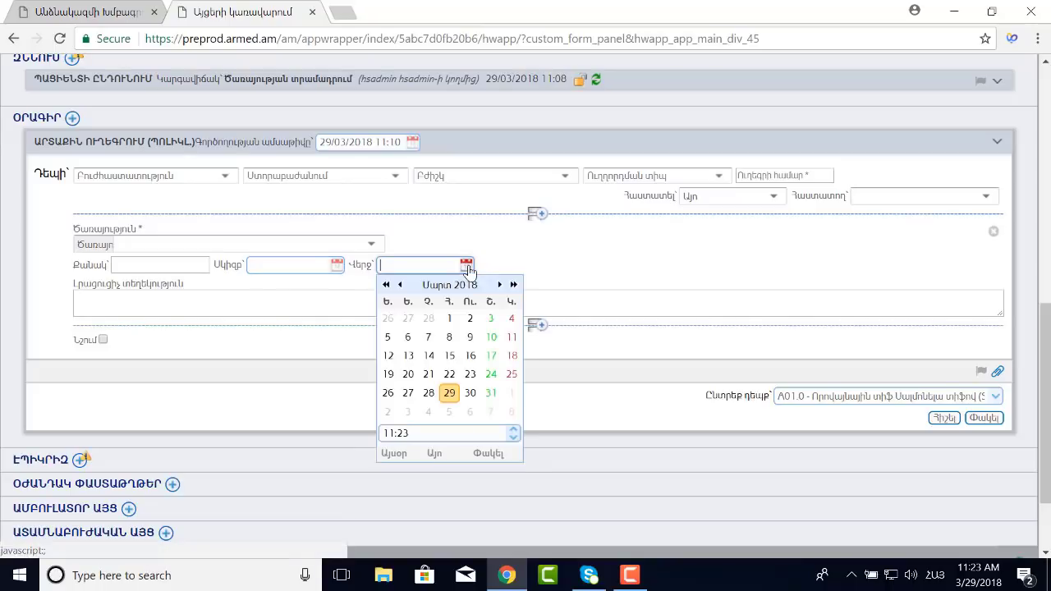
pyautogui.click(467, 271)
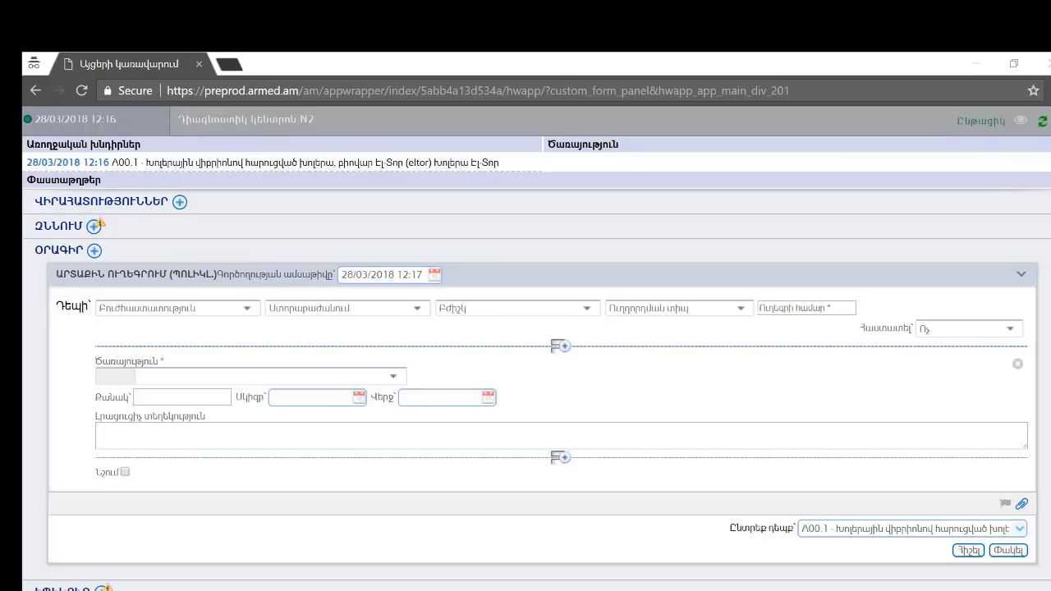
# Search the referral's Բուժհաստատություն field for the diagnostic centers and choose Դիագնոստիկ կենտրոն N1.
pyautogui.click(248, 308)
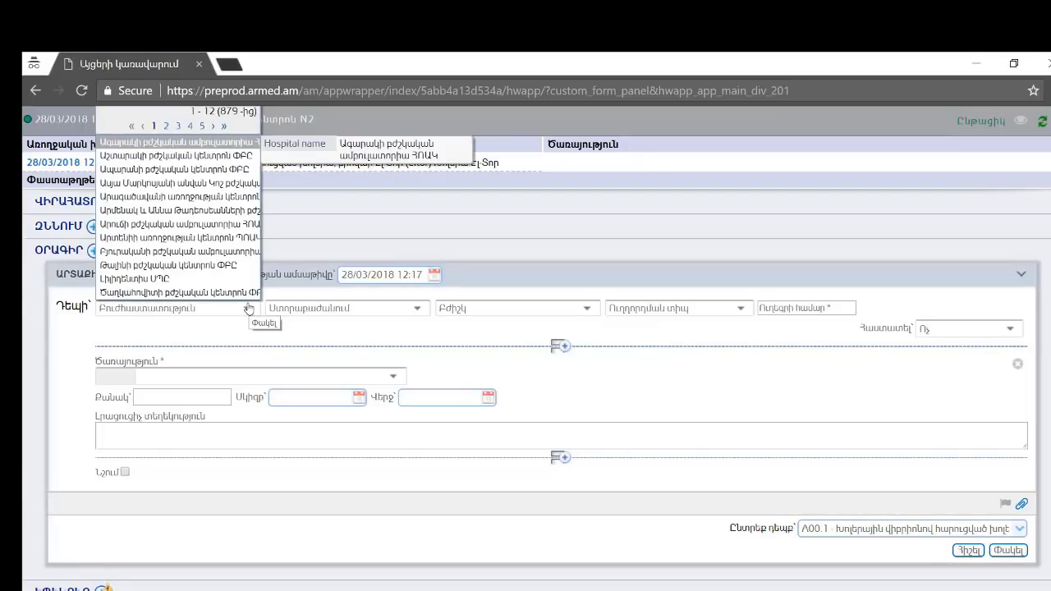
pyautogui.write('դ')
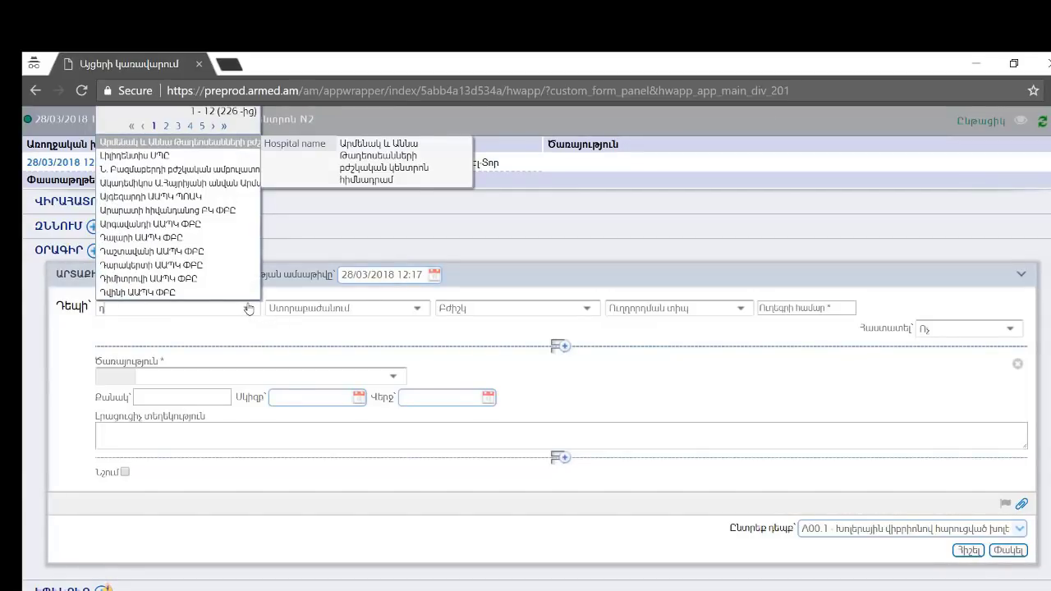
pyautogui.write('իագն')
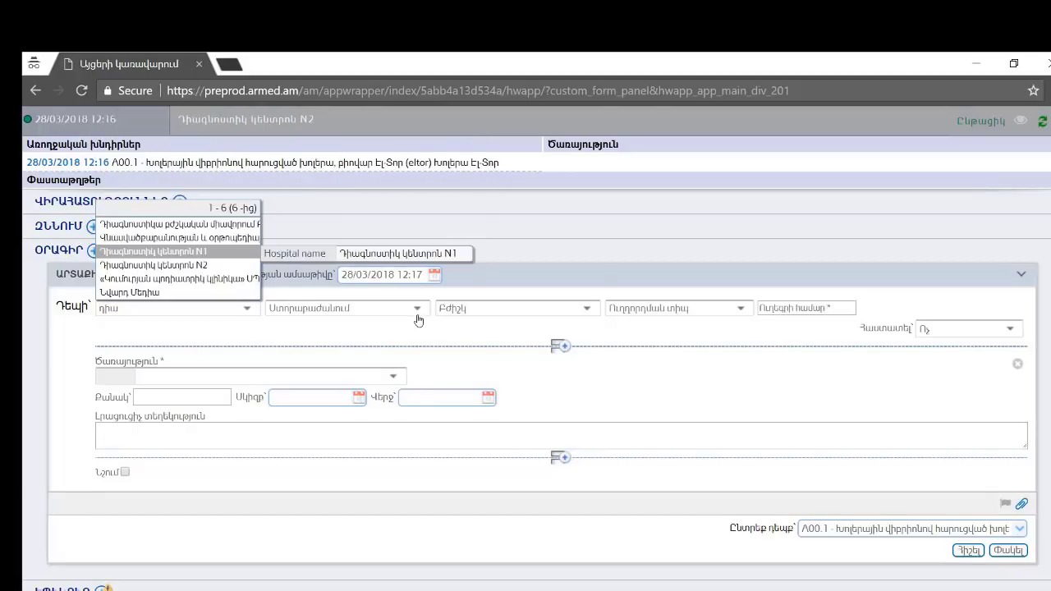
pyautogui.press('Return')
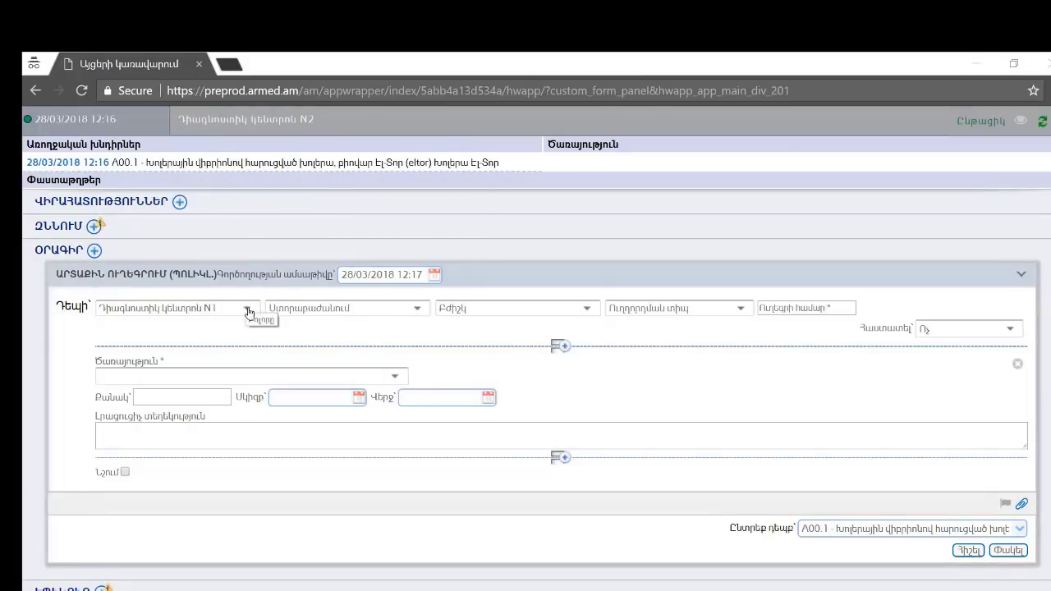
# Set the referral's department to Կլինիկա Էլեկտրասրտագրության and choose the first listed Ինֆեկցիոնիստ as the receiving doctor.
pyautogui.click(418, 309)
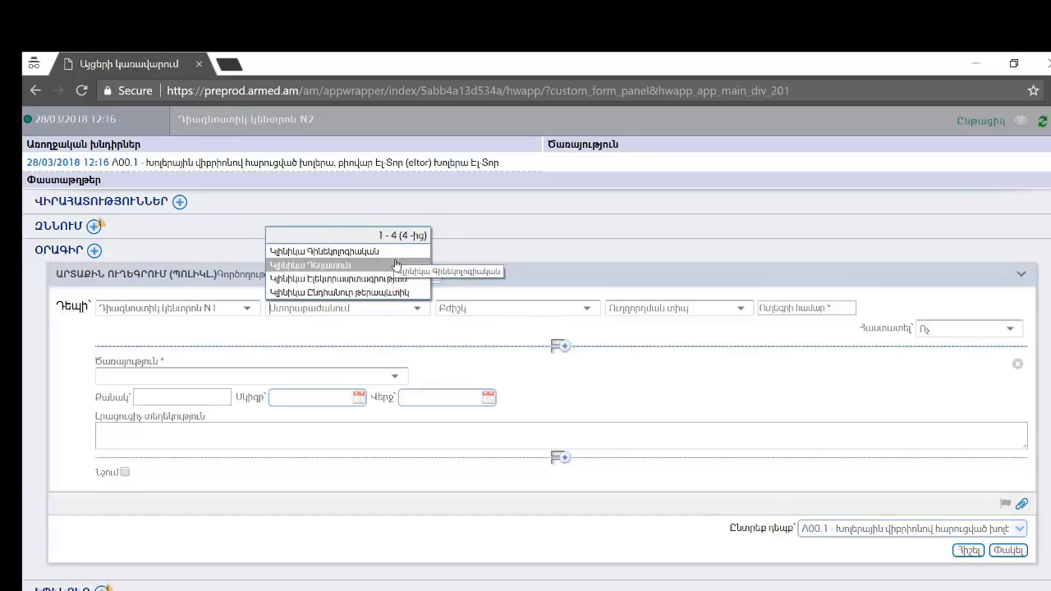
pyautogui.click(397, 280)
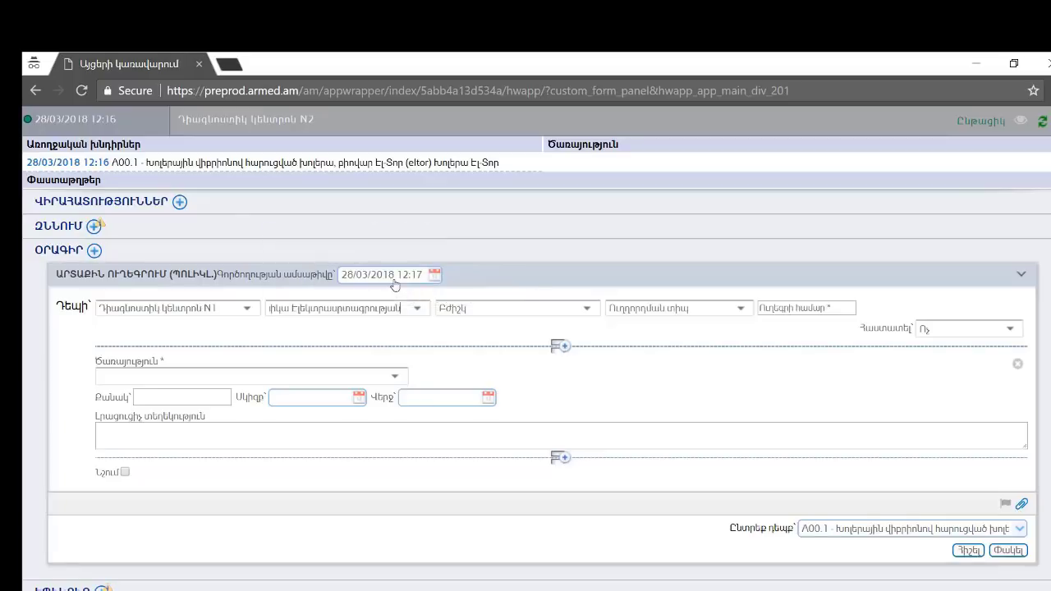
pyautogui.click(588, 313)
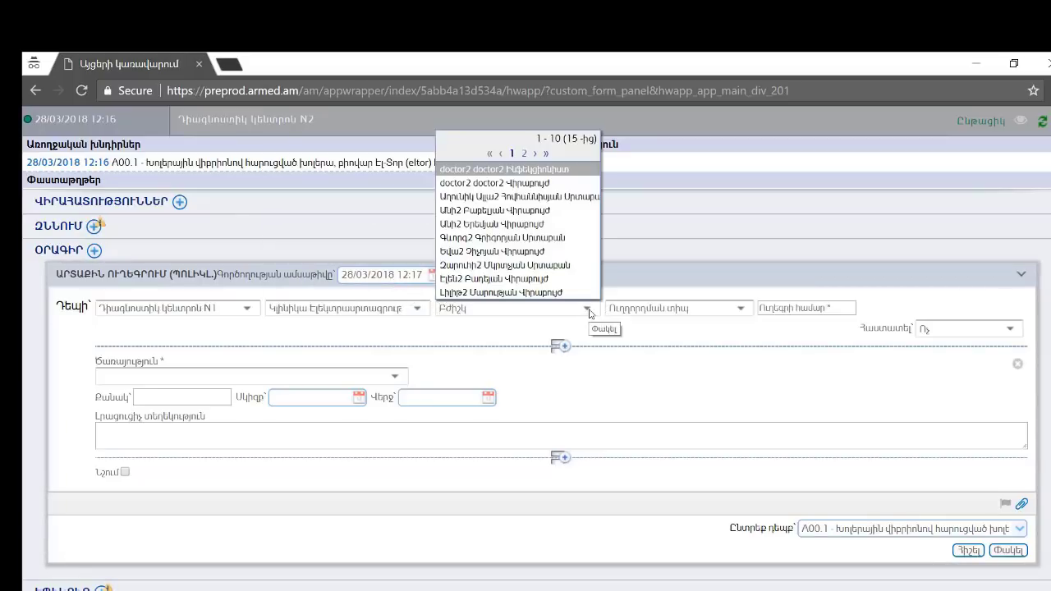
pyautogui.click(589, 313)
pyautogui.scroll(-1, 741, 272)
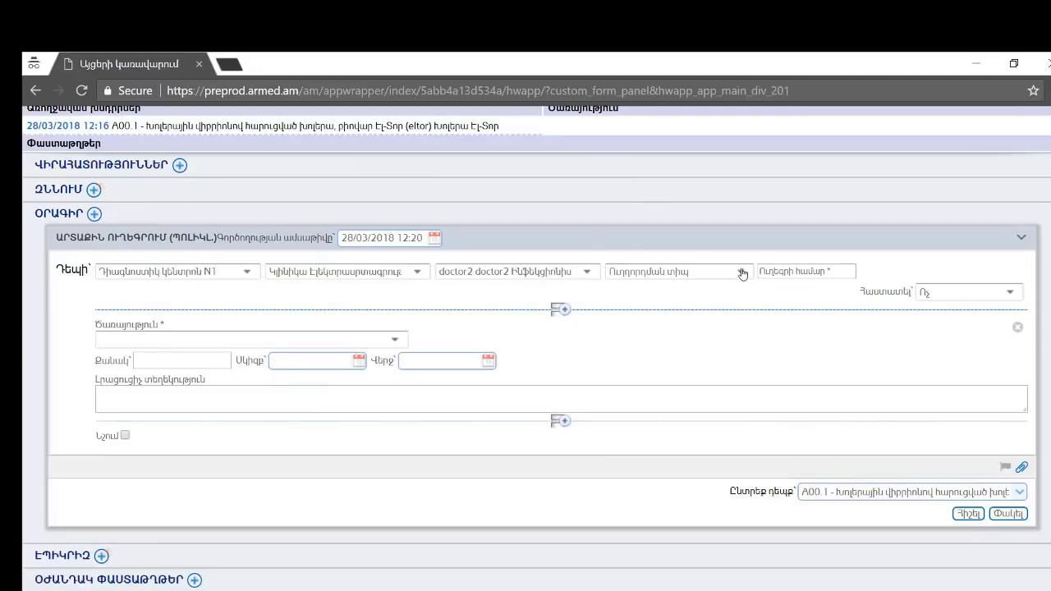
# Set the referral type to Հիվանդանոց պլանային and the referral number to 55.
pyautogui.click(742, 271)
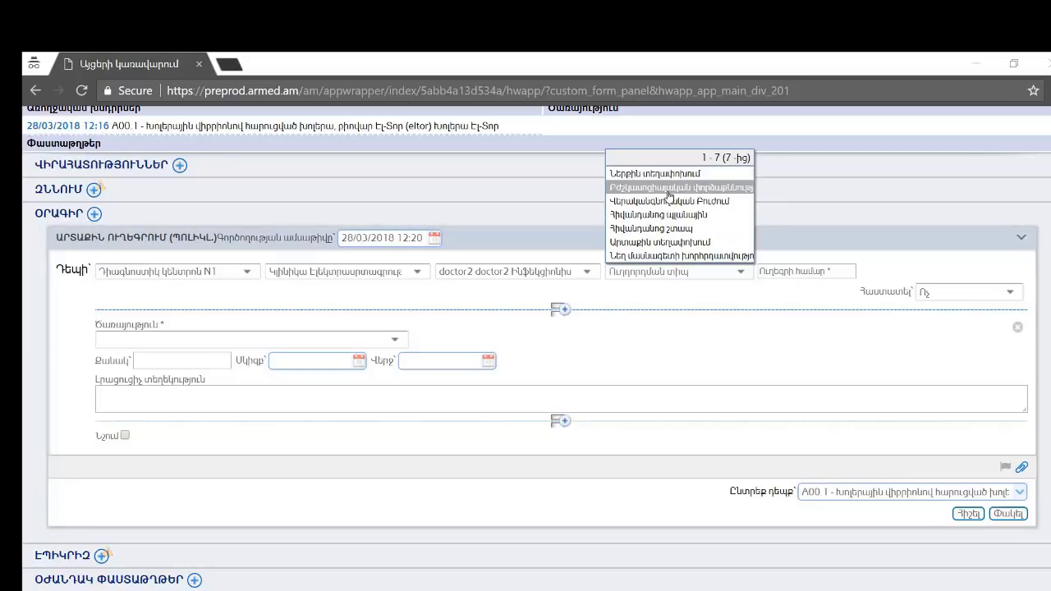
pyautogui.click(674, 215)
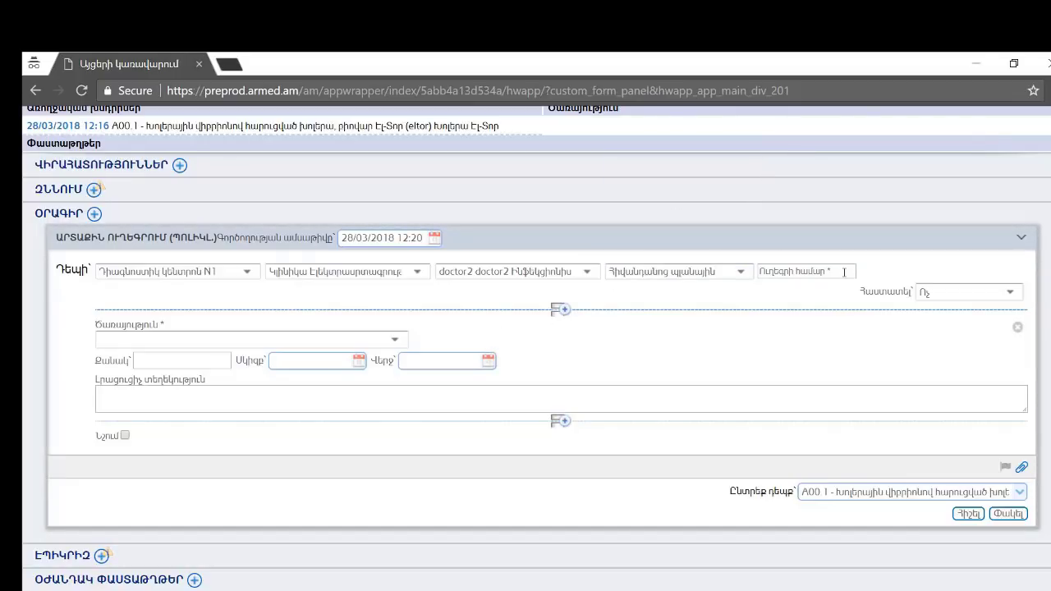
pyautogui.write('55')
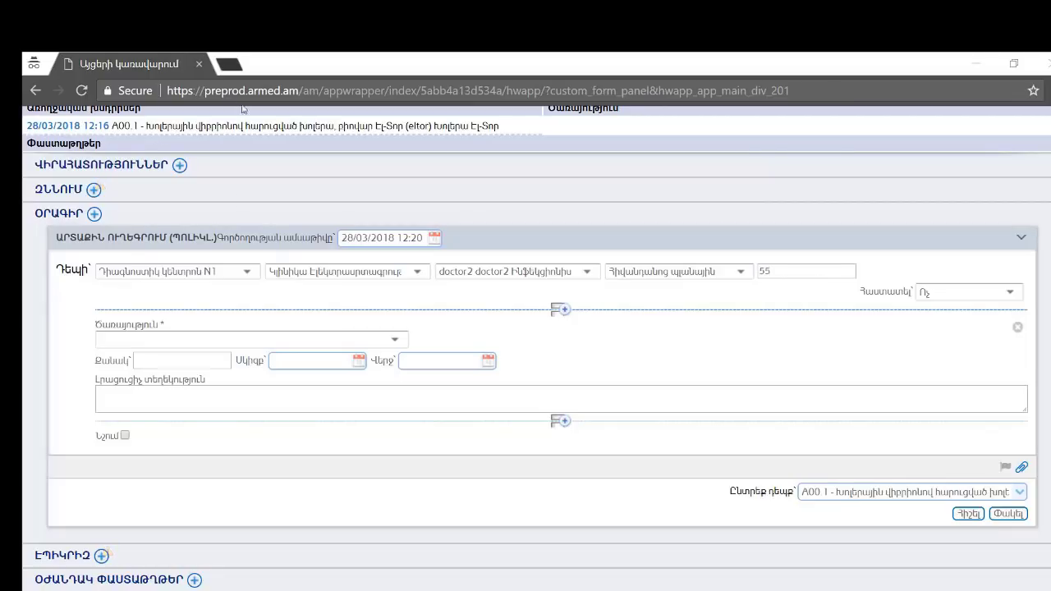
# Find the service with code 7755123 and select Կոագոլոգրամմա՝ ՏՆՍ as the referral's service.
pyautogui.click(394, 340)
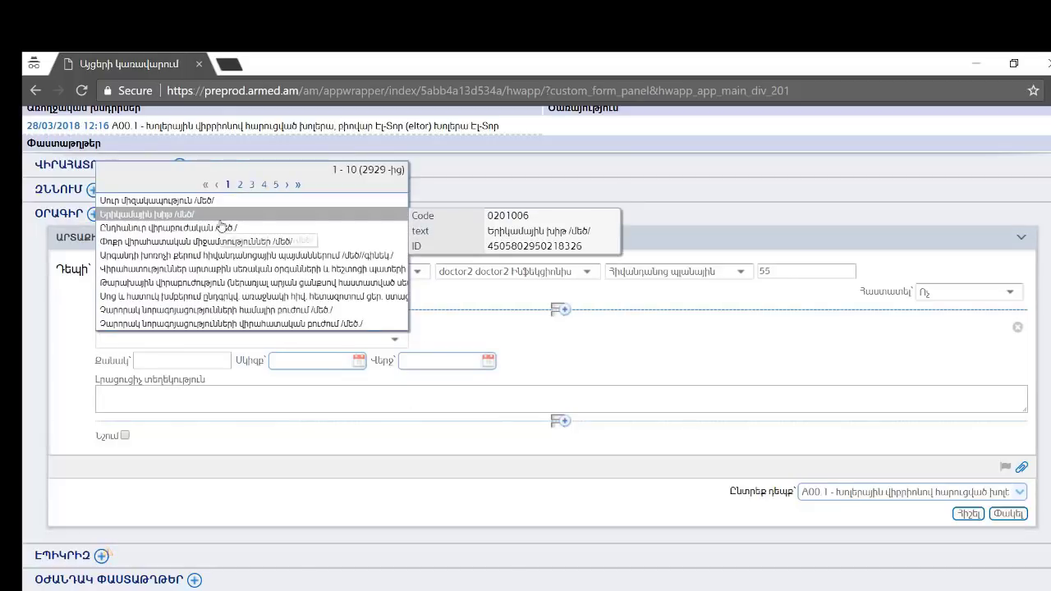
pyautogui.write('775')
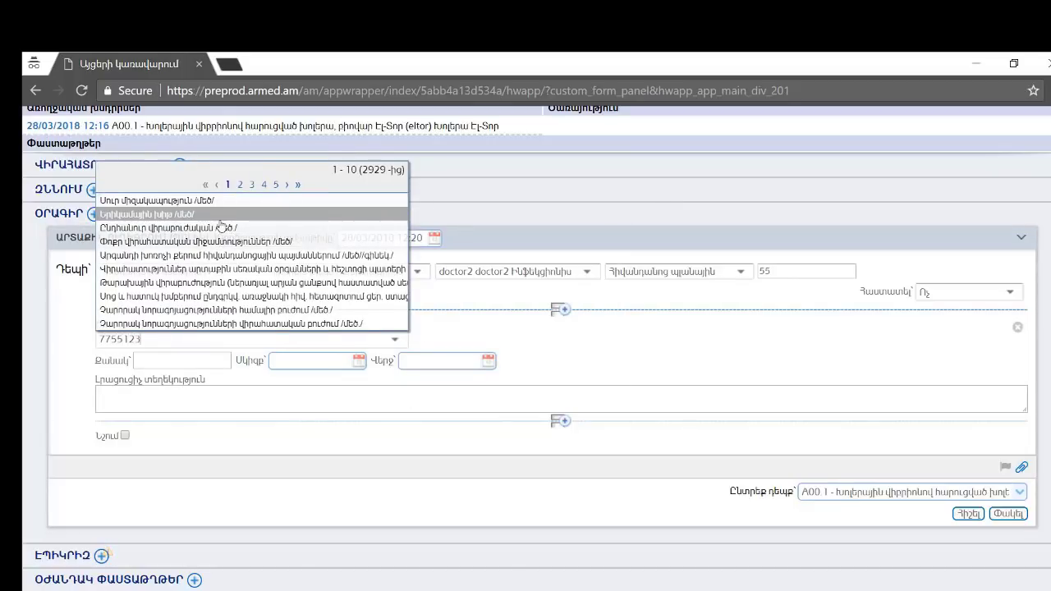
pyautogui.write('5123')
pyautogui.click(263, 331)
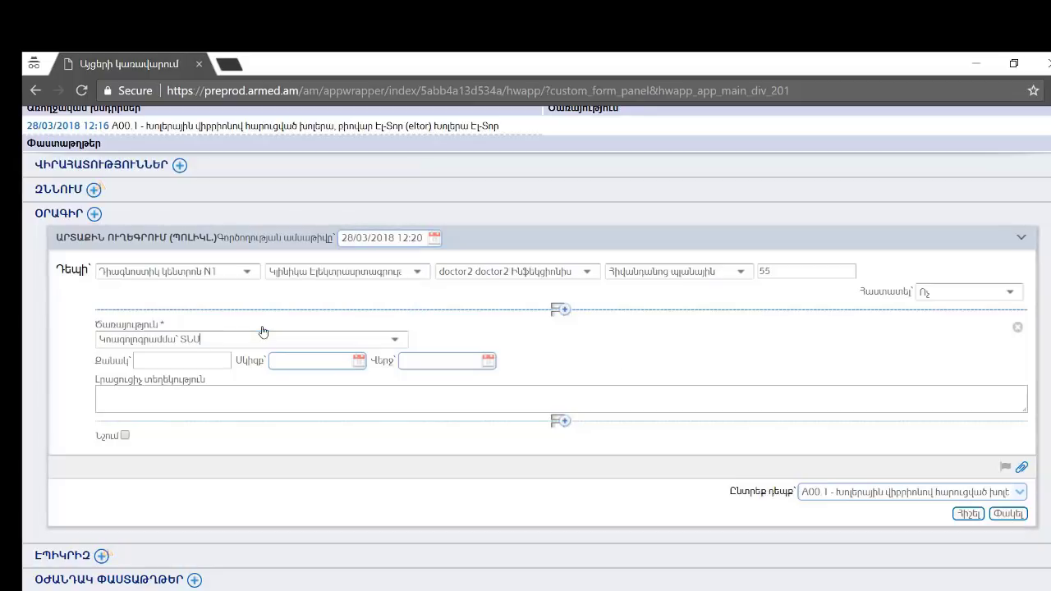
# Give the service a quantity of 1, today's date 28/03/2018 as Սկիզբ, and 30/03/2018 12:25 as Վերջ.
pyautogui.click(359, 360)
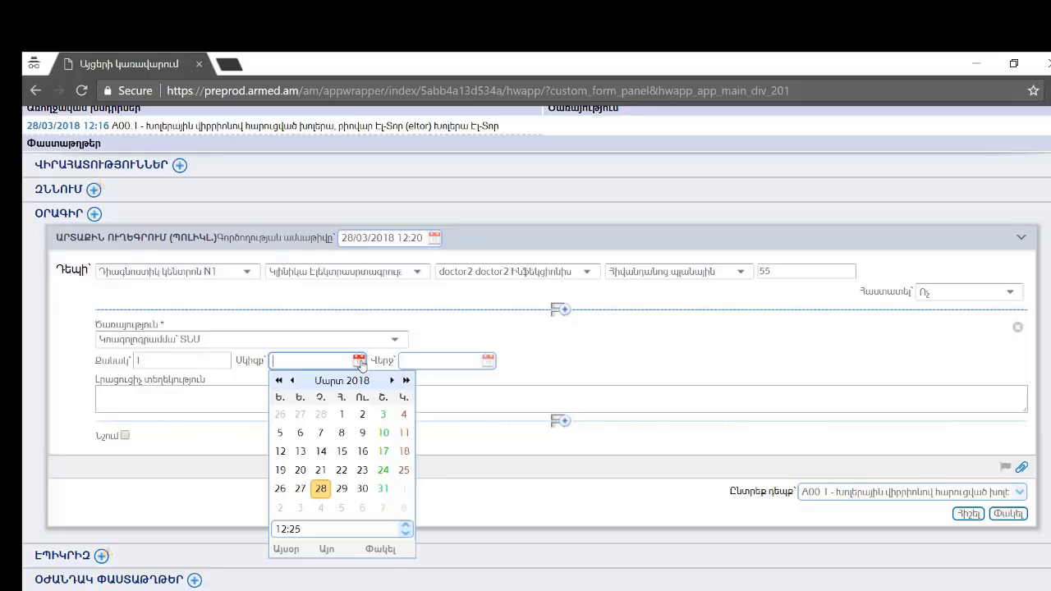
pyautogui.click(287, 555)
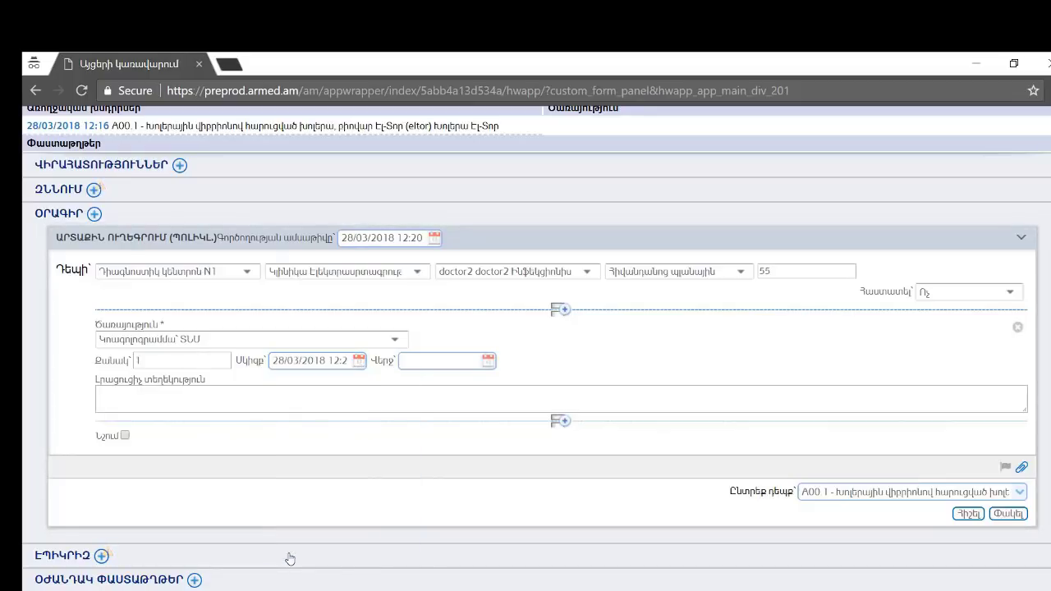
pyautogui.click(431, 366)
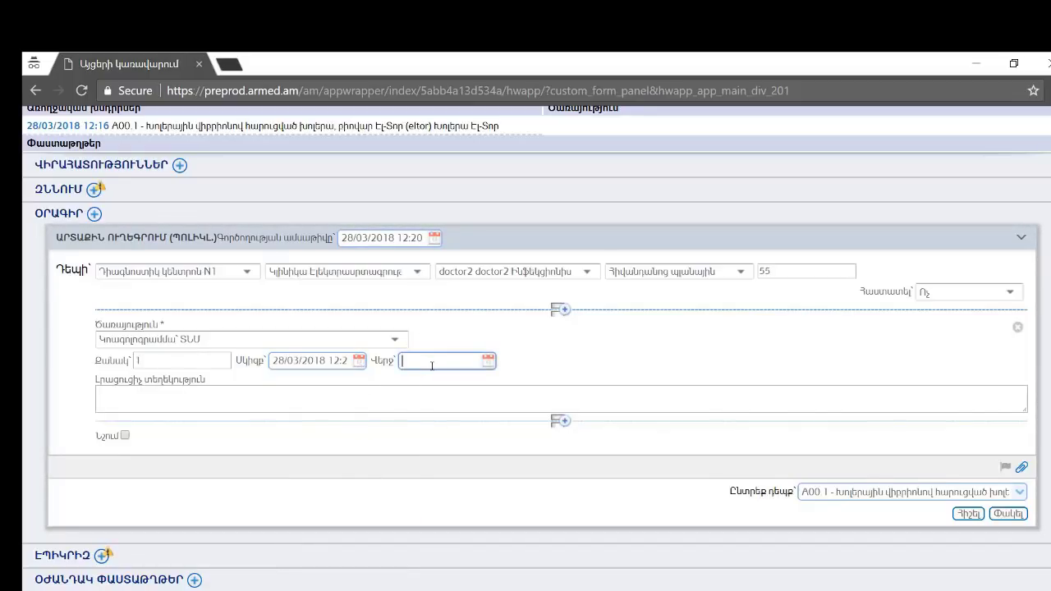
pyautogui.click(489, 361)
pyautogui.click(492, 488)
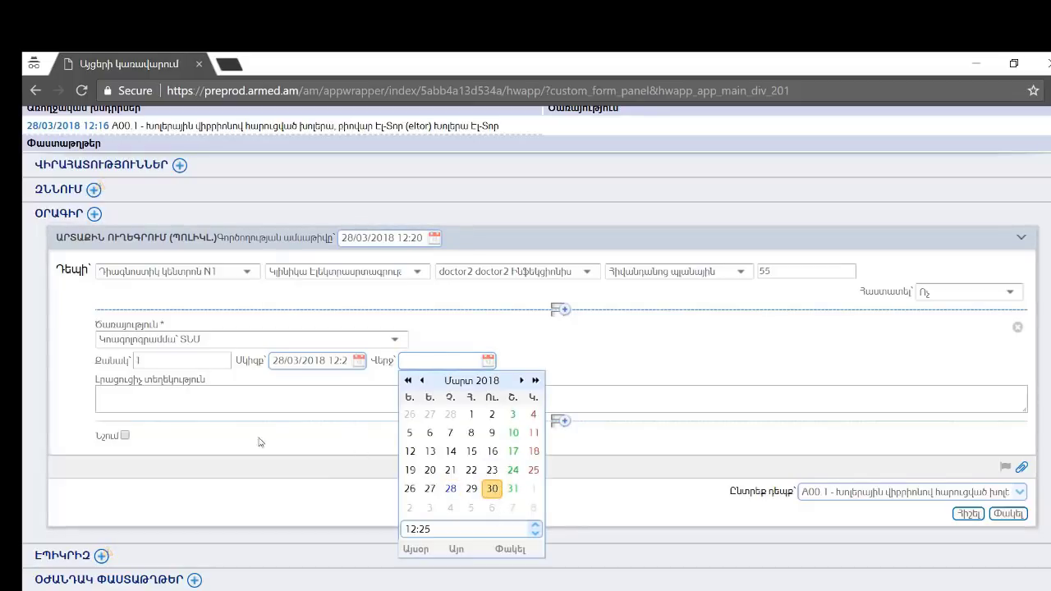
pyautogui.click(455, 550)
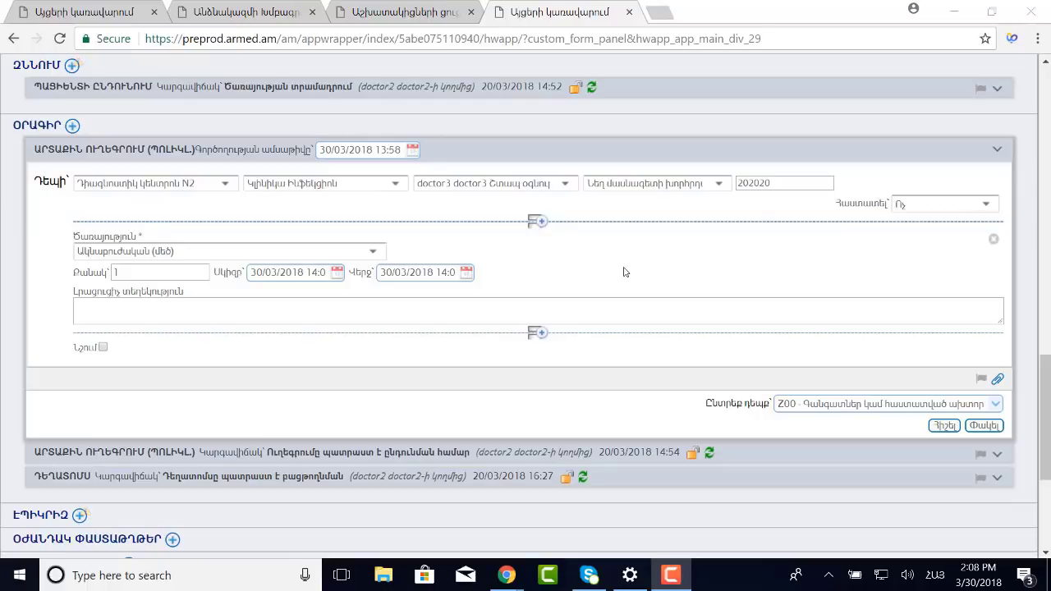
# Add another service block above Ակնաբուժական (մեծ) with service Ակնաբուժական փոքր վիր. միջամտություն /ԸՊ, մեծ/ and quantity 1.
pyautogui.click(539, 221)
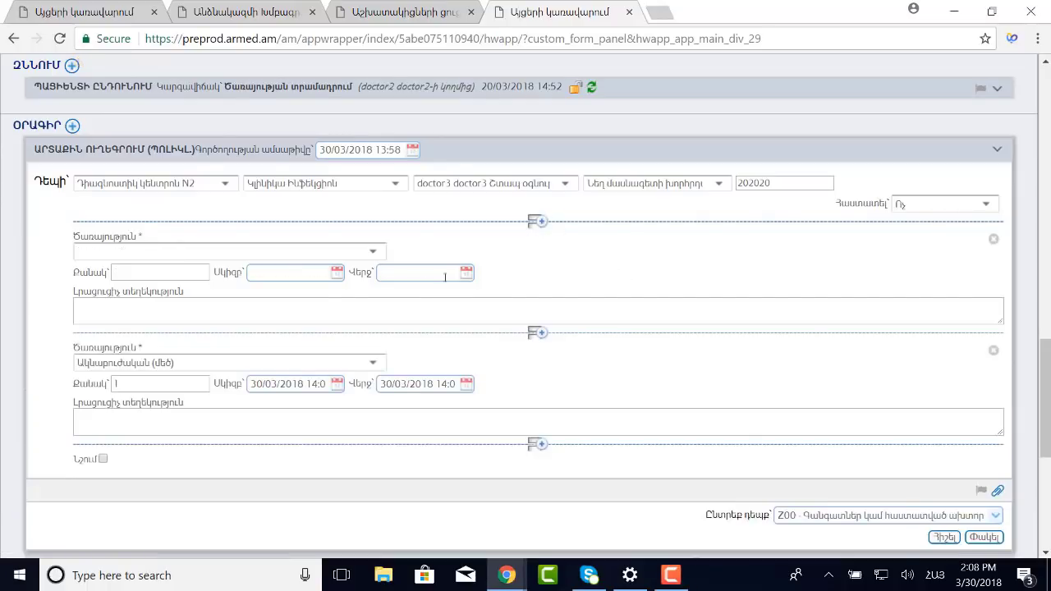
pyautogui.click(377, 251)
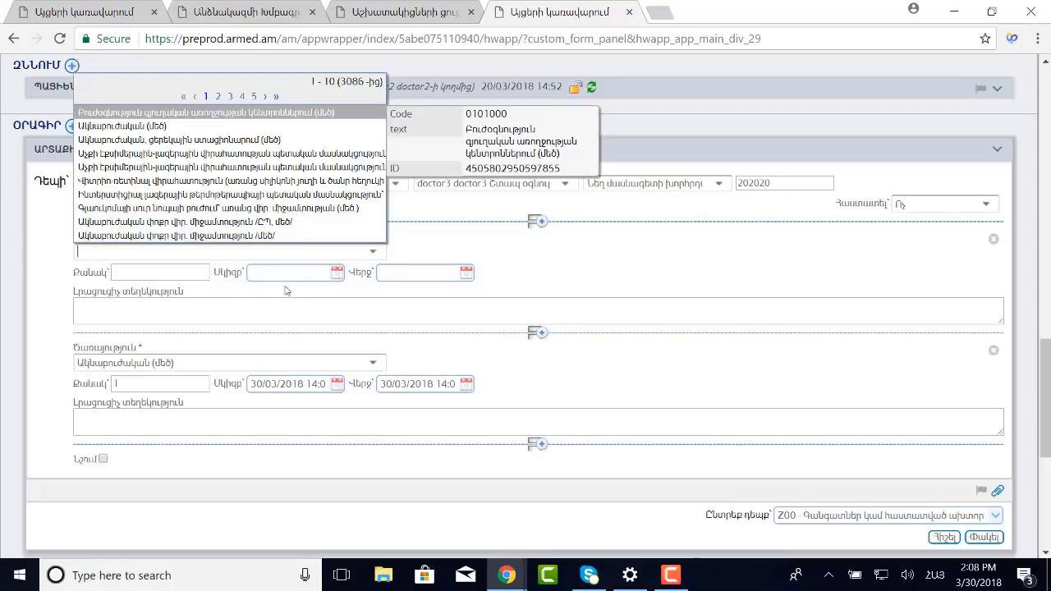
pyautogui.click(189, 233)
pyautogui.click(187, 275)
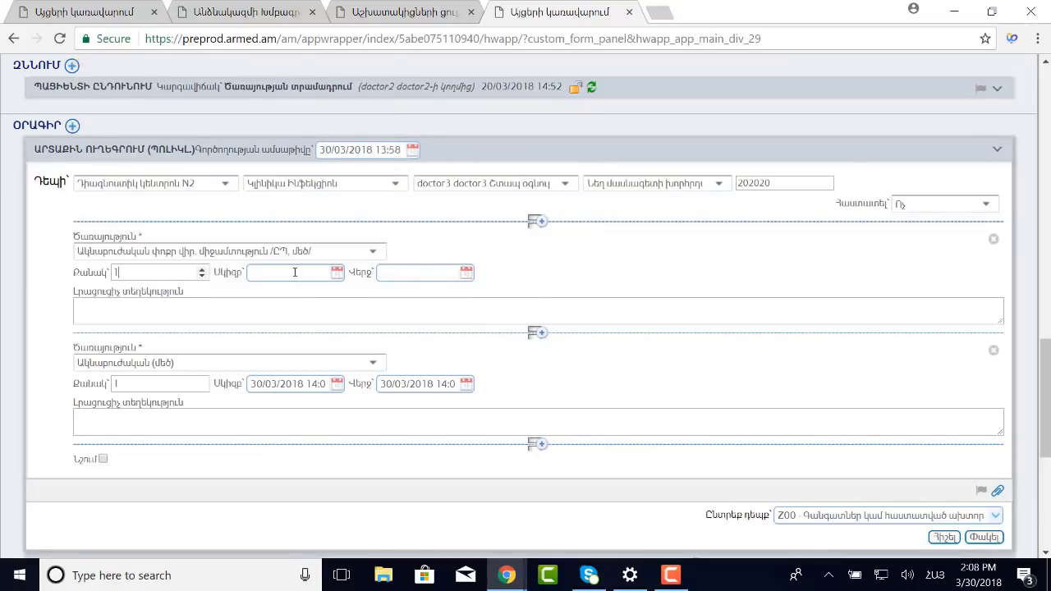
# Set both Սկիզբ and Վերջ of the Ակնաբուժական փոքր վիր. միջամտություն service to 30/03/2018 14:08 and save the referral.
pyautogui.click(335, 273)
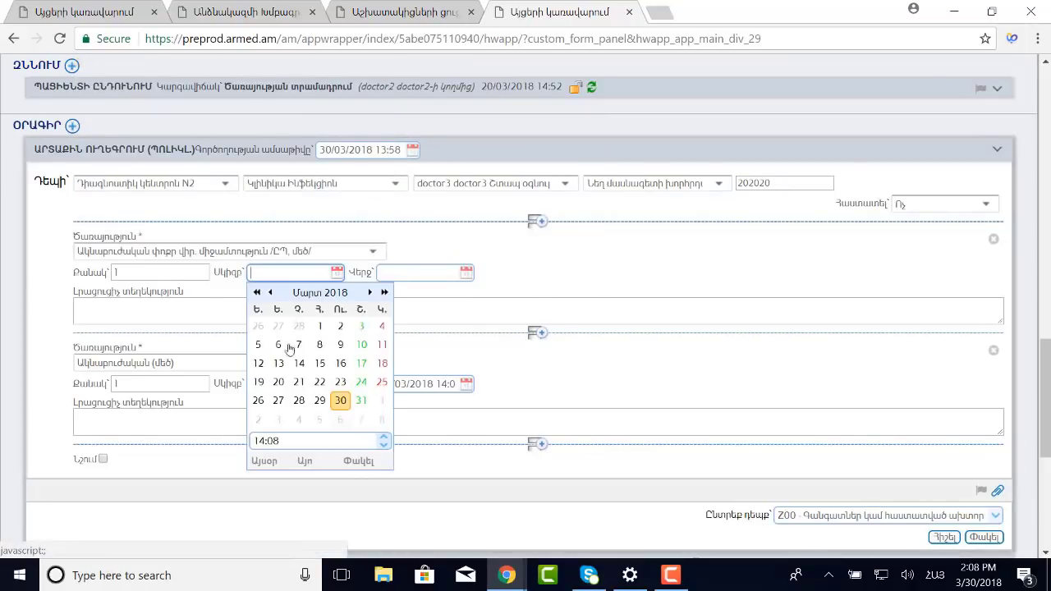
pyautogui.click(304, 460)
pyautogui.click(466, 272)
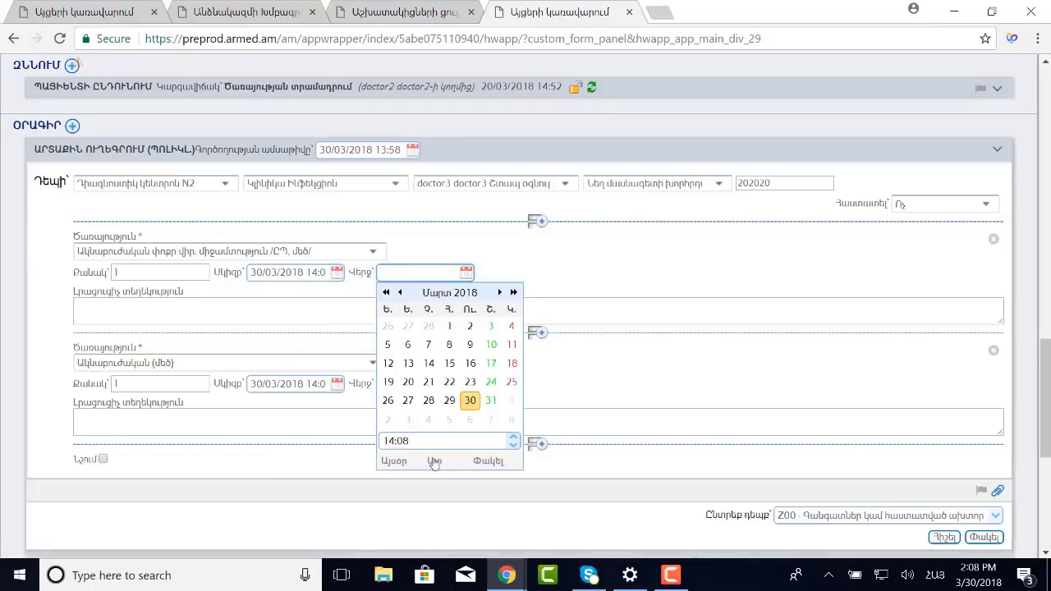
pyautogui.click(434, 527)
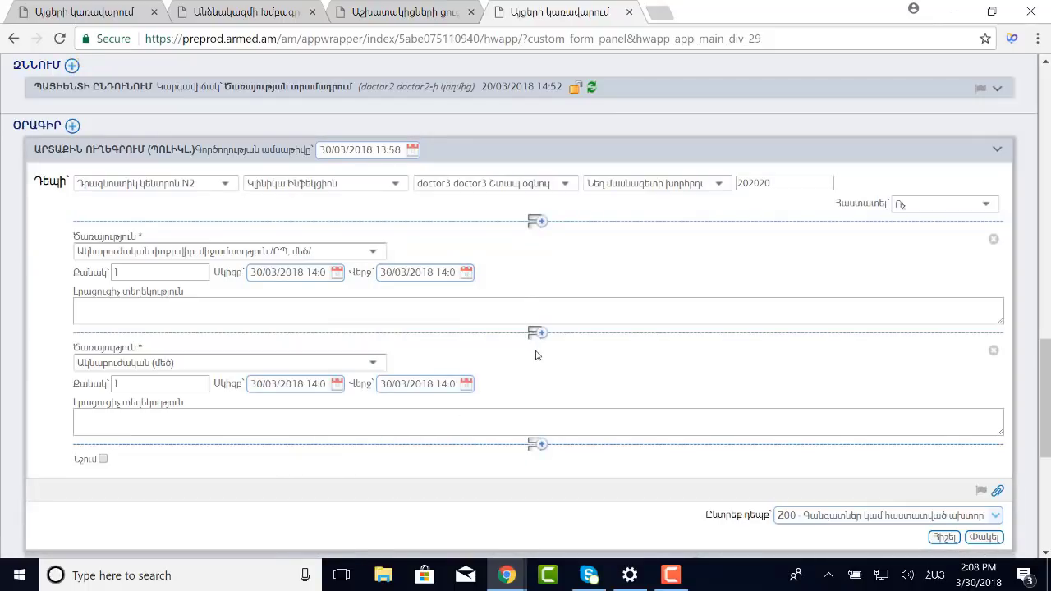
pyautogui.click(942, 539)
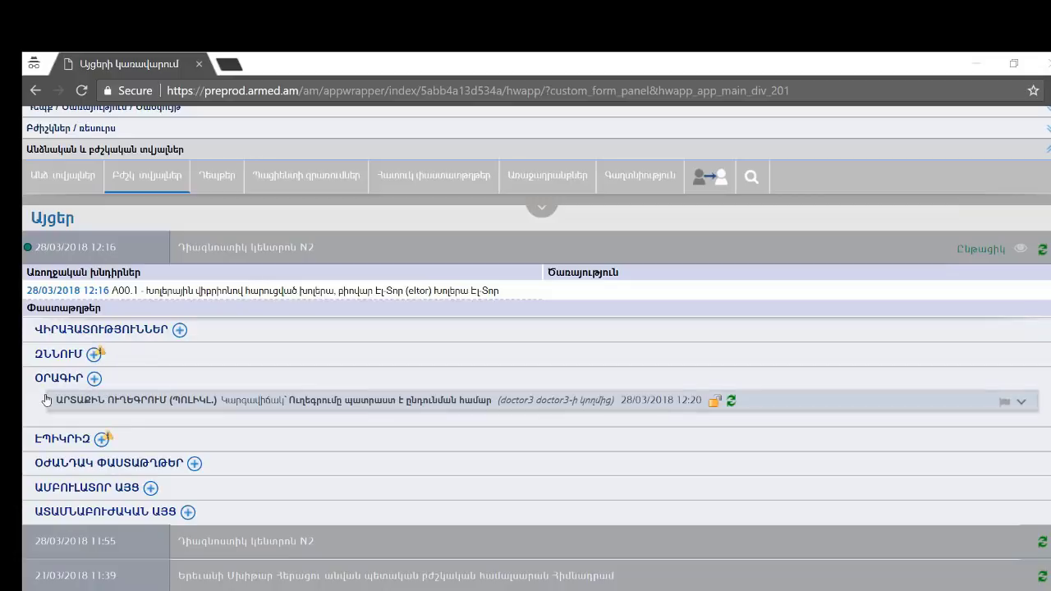
# Fill in and save another external referral with type Հիվանդանոց պլանային, number 33 and service Հեպատիտ B, HBs (IgG/ IgM).
pyautogui.click(539, 172)
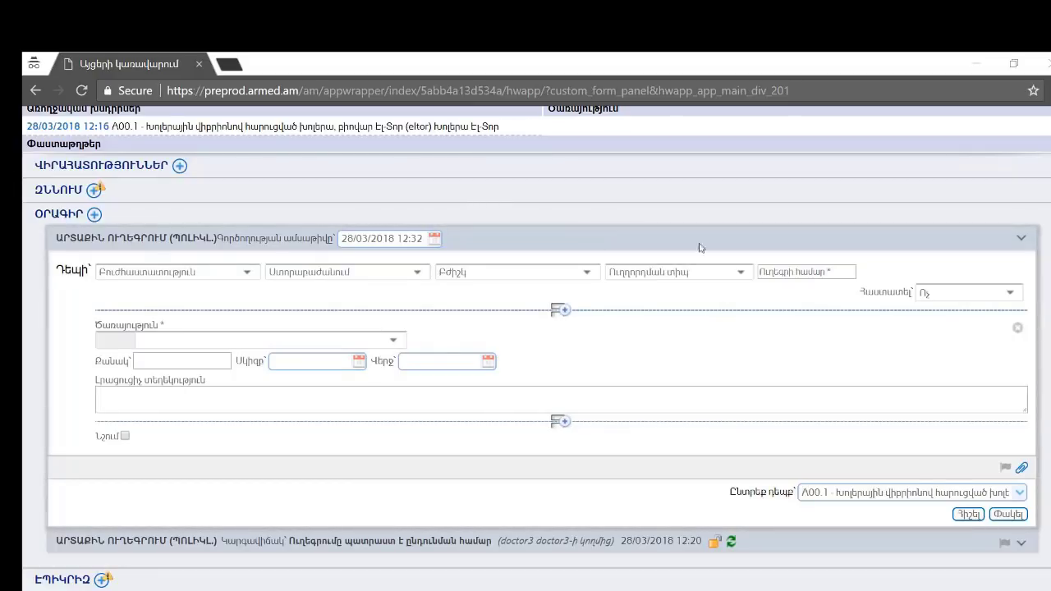
pyautogui.click(740, 274)
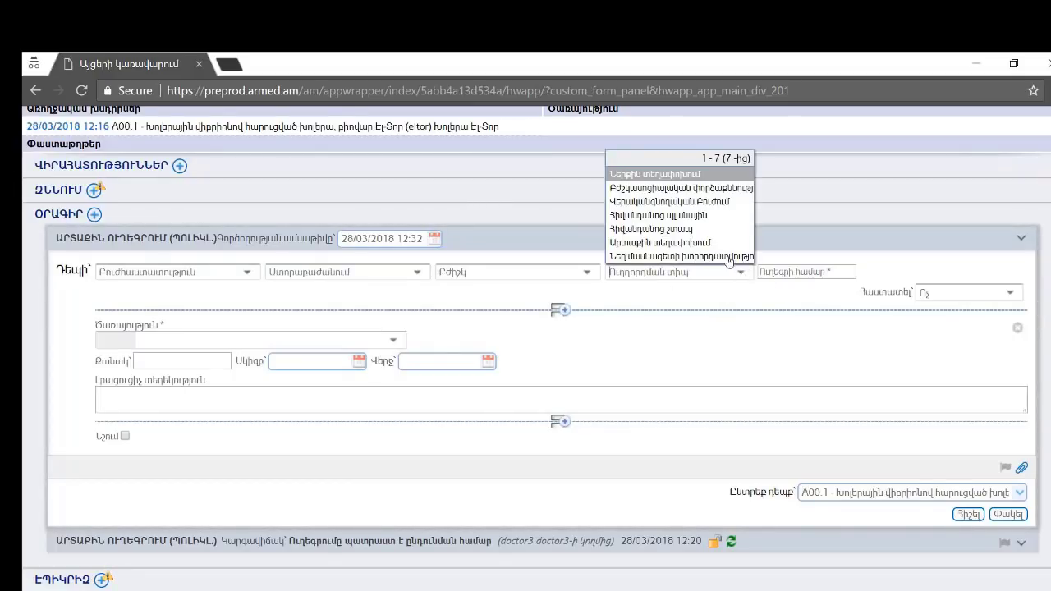
pyautogui.click(694, 216)
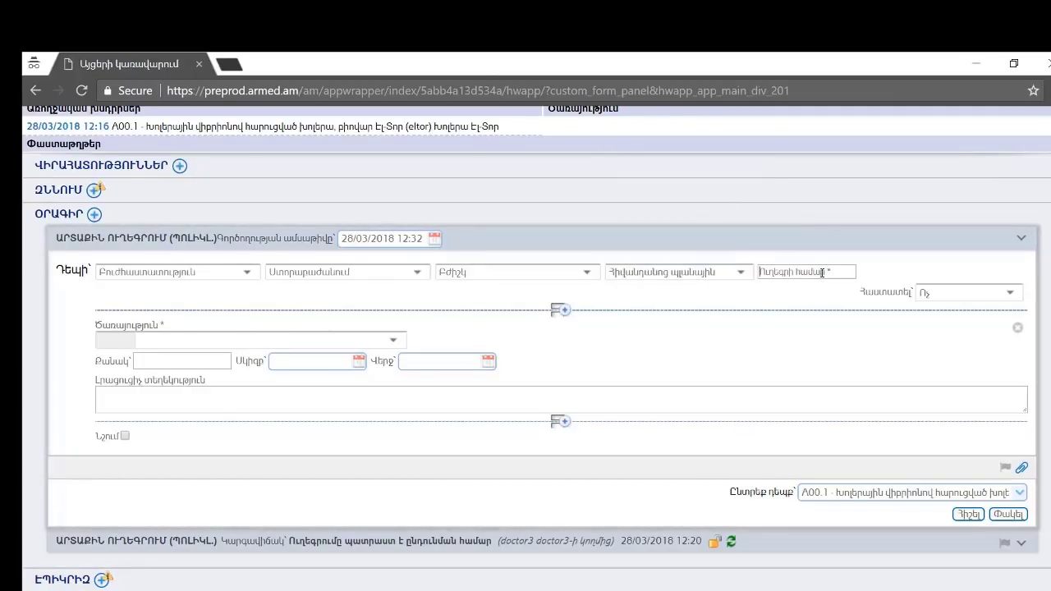
pyautogui.write('33')
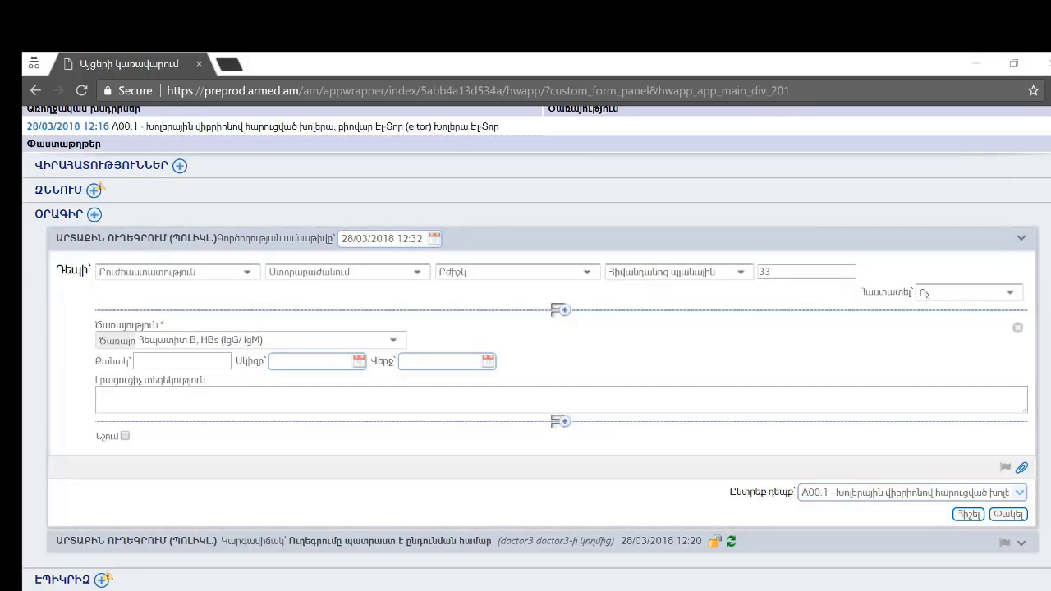
pyautogui.click(967, 515)
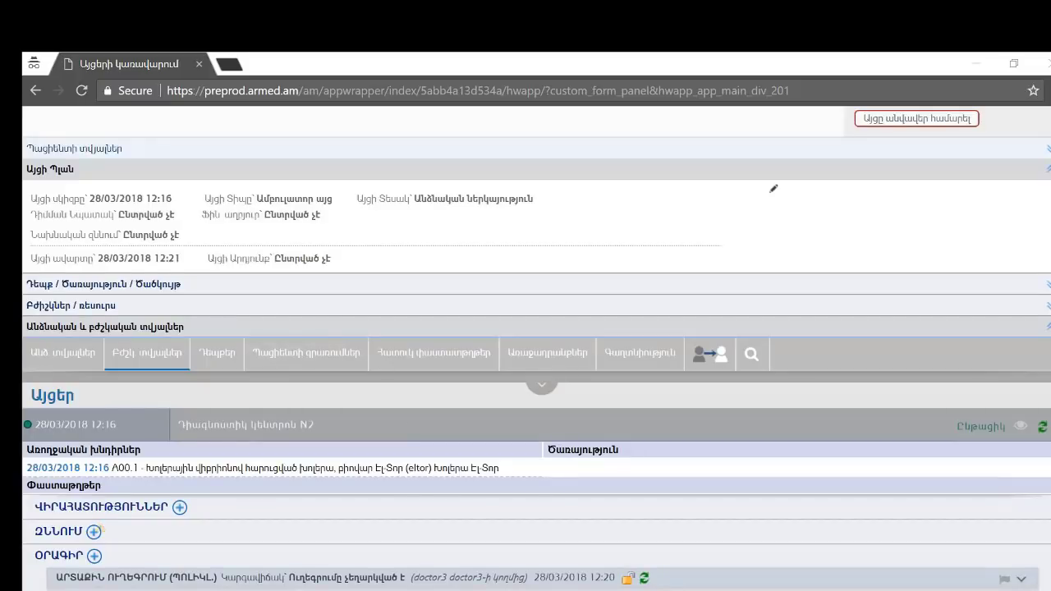
# Switch to the receiving doctor's browser window, review the incoming referral's document and close it.
pyautogui.moveTo(526, 590)
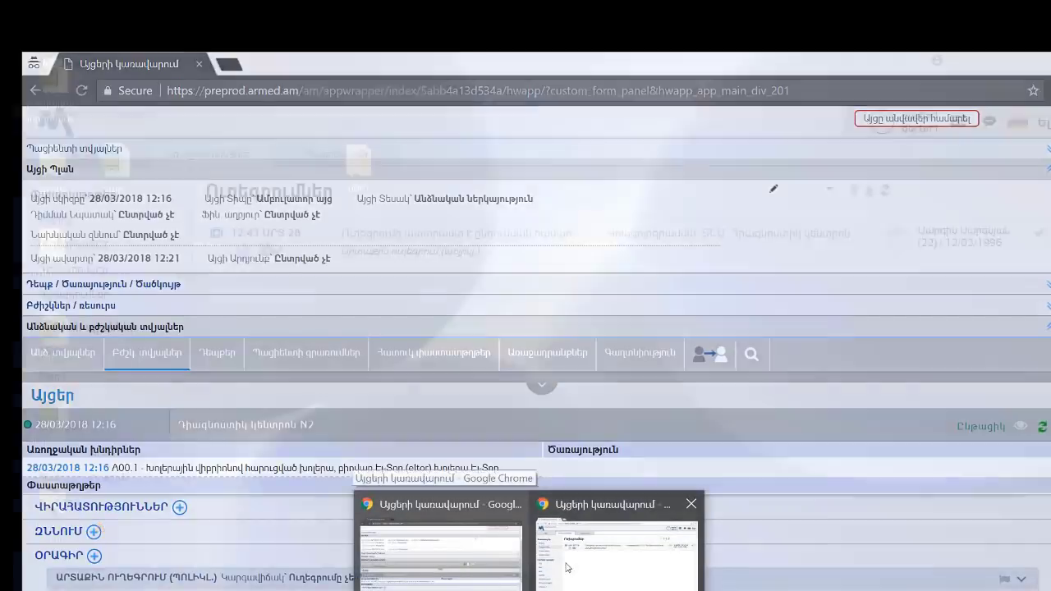
pyautogui.click(588, 568)
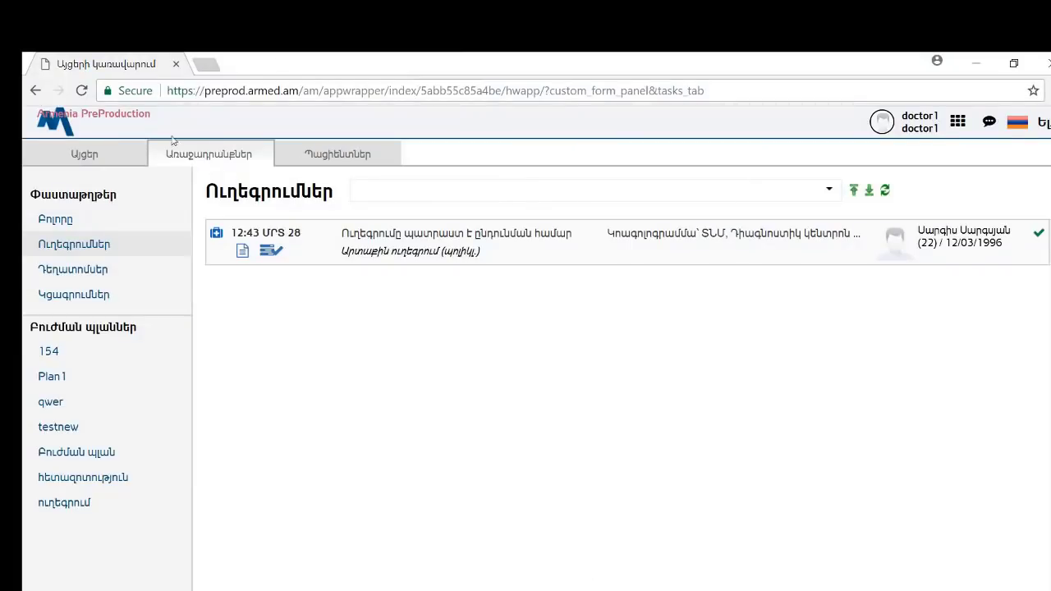
pyautogui.click(242, 252)
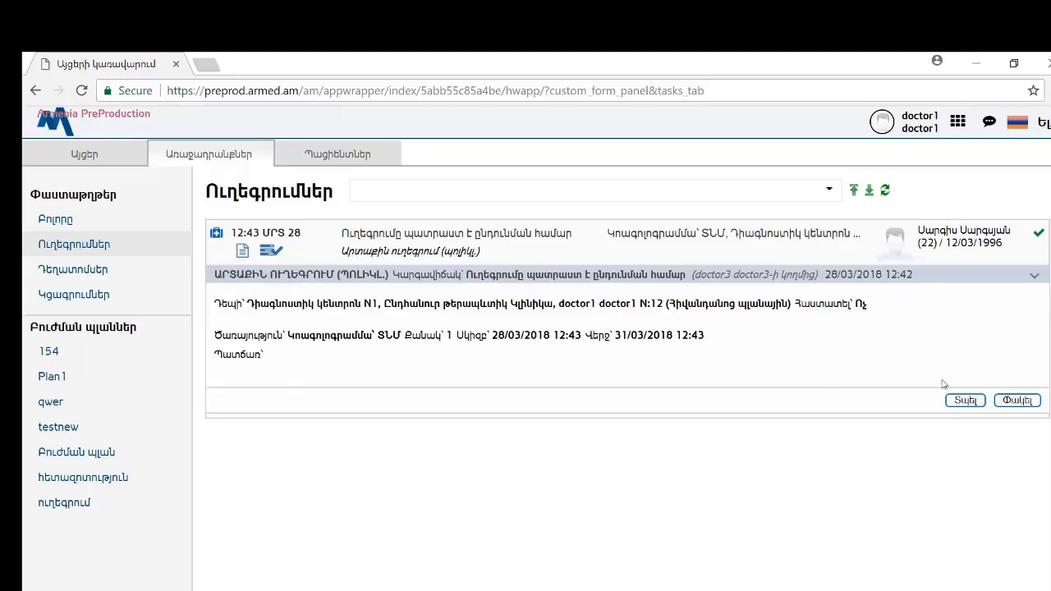
pyautogui.click(1026, 402)
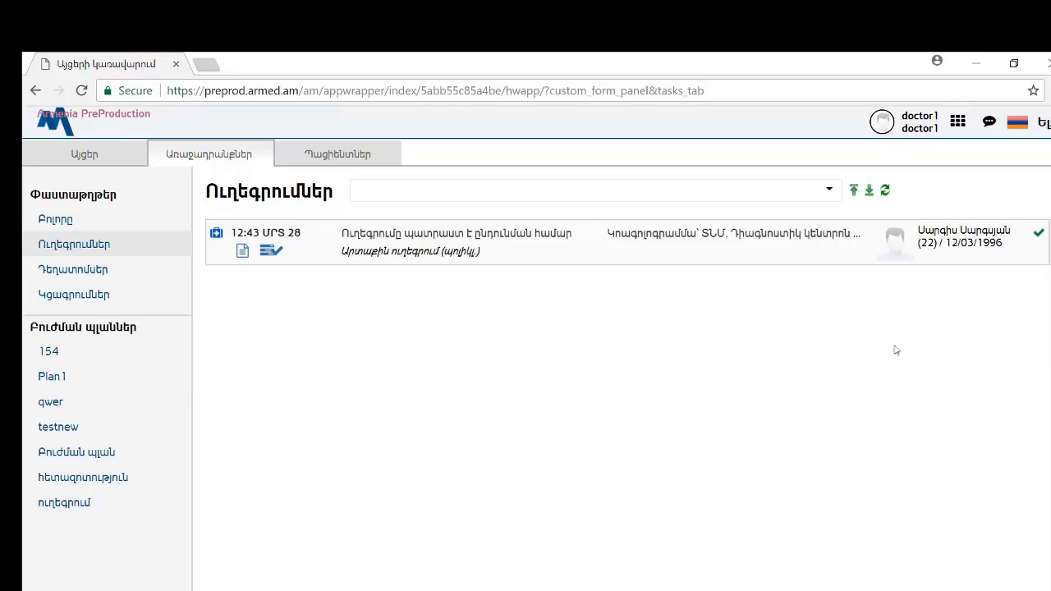
# Accept the incoming referral with Ընդունել ուղեգրումը and save the acceptance.
pyautogui.click(267, 252)
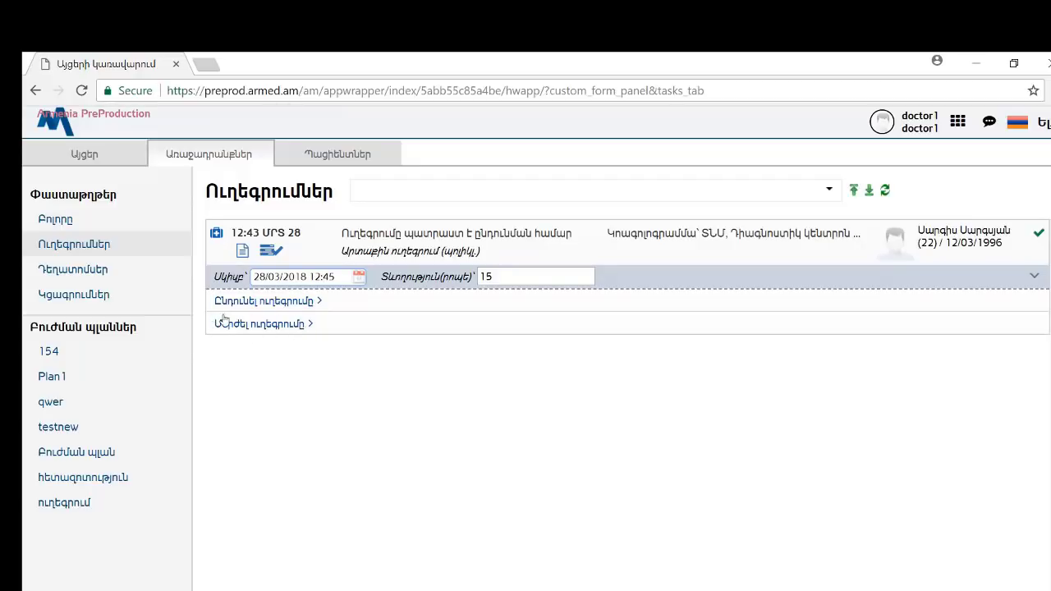
pyautogui.click(319, 305)
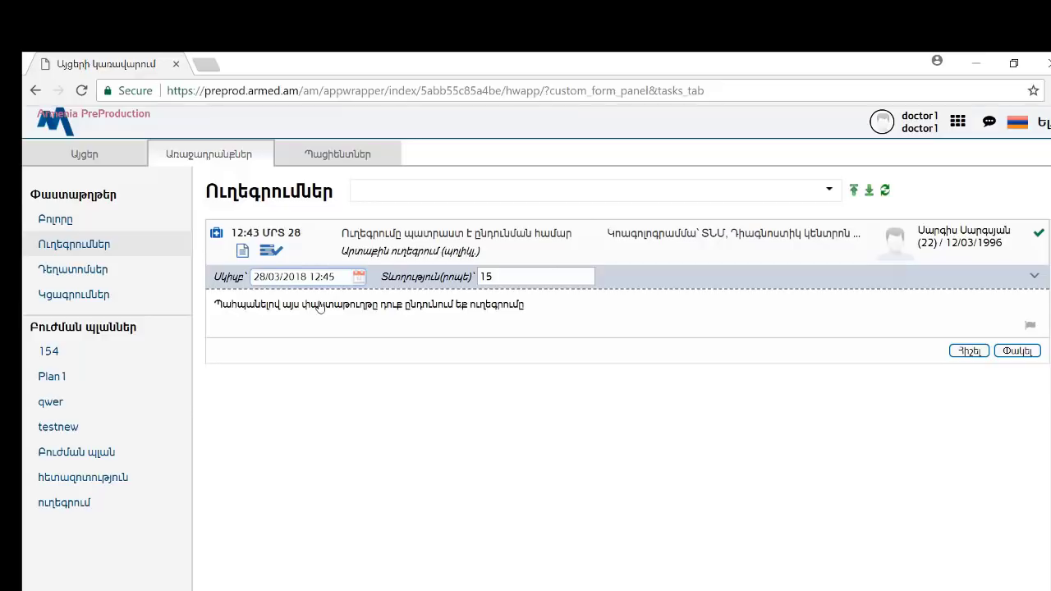
pyautogui.click(967, 352)
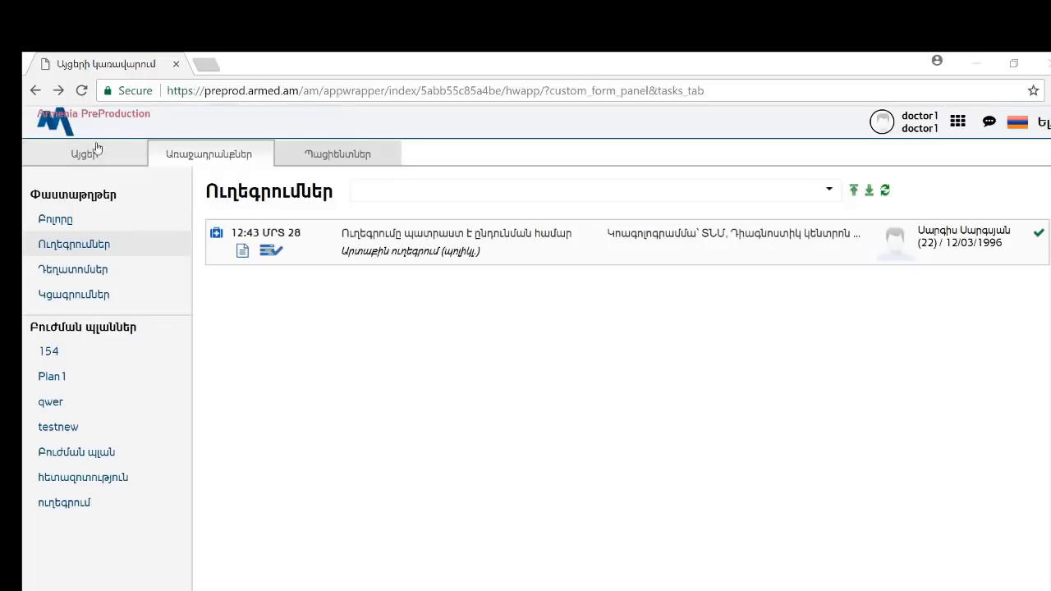
# Register a visit from the accepted referral with visit type Ամբուլատոր այց, then confirm the visit plan and save it.
pyautogui.click(269, 250)
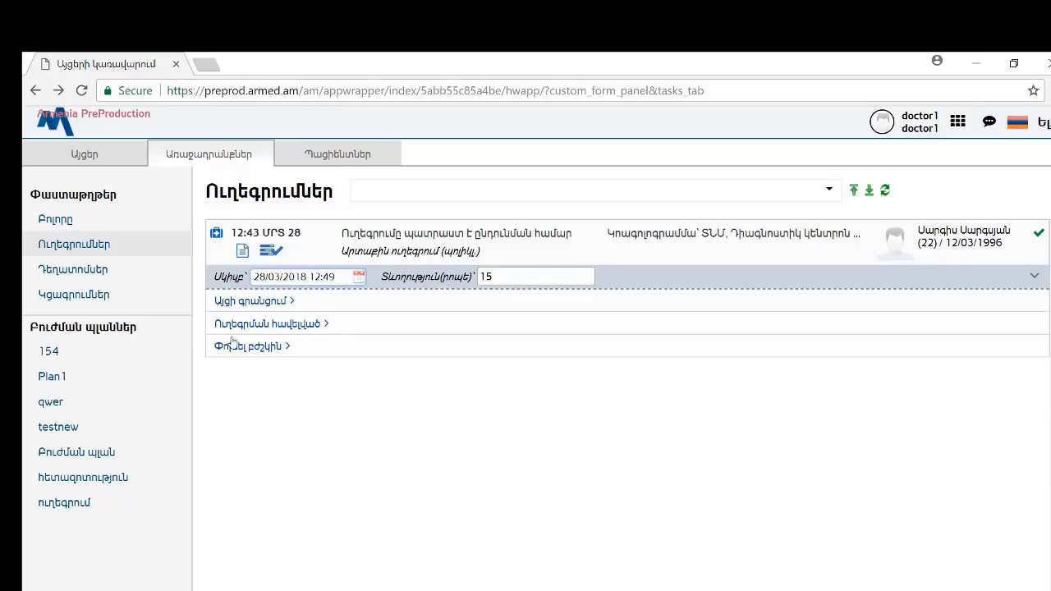
pyautogui.click(285, 302)
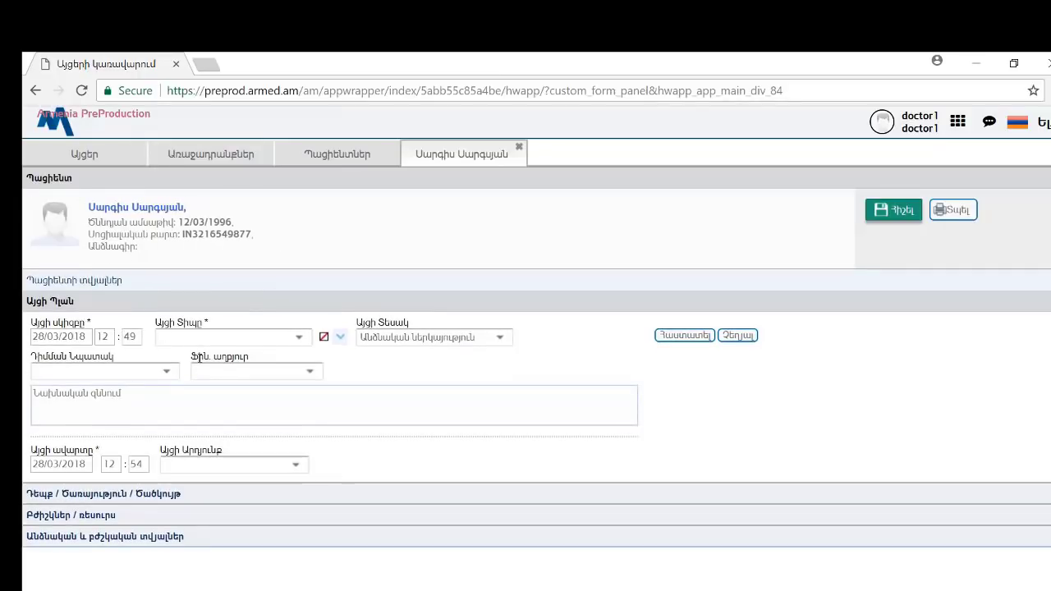
pyautogui.click(293, 340)
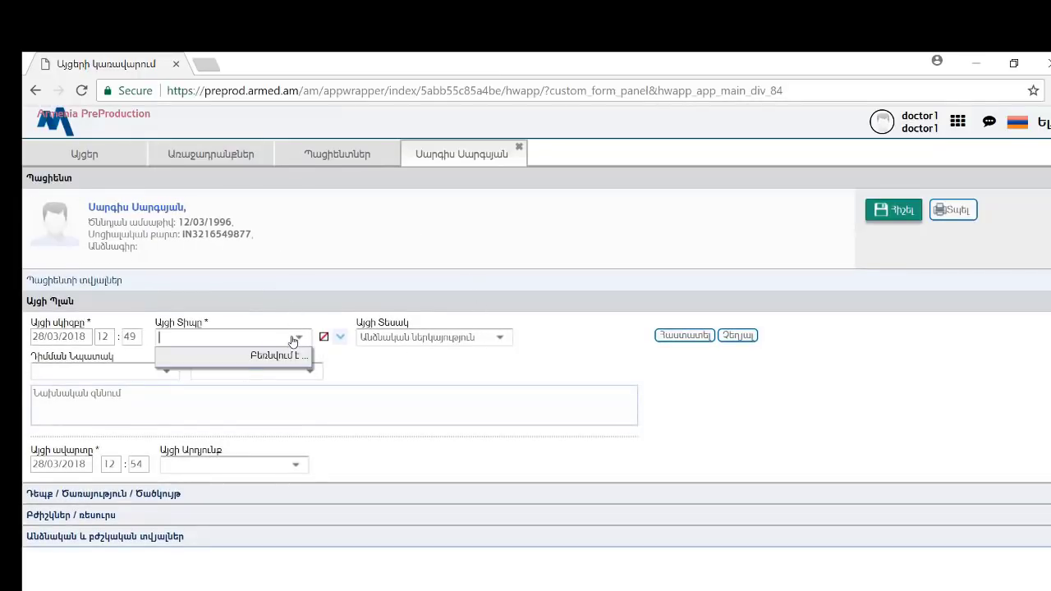
pyautogui.click(279, 386)
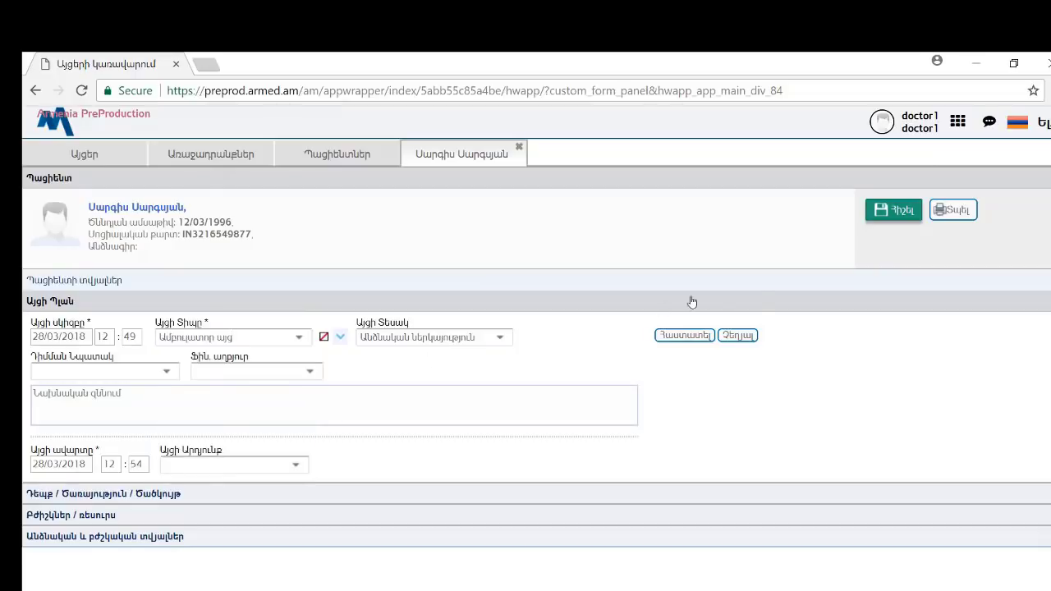
pyautogui.click(681, 336)
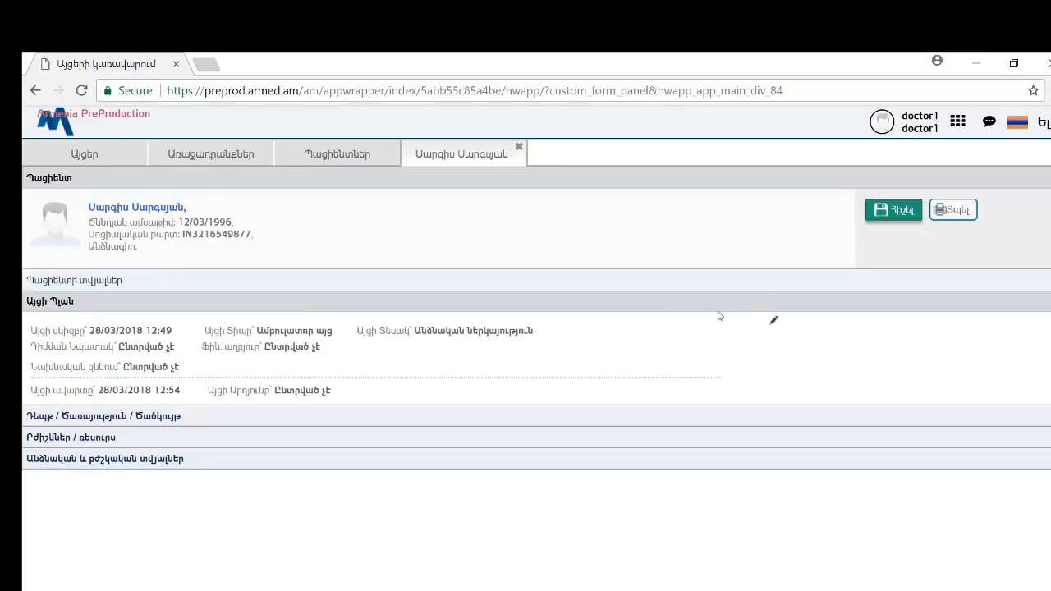
pyautogui.click(886, 214)
pyautogui.click(616, 395)
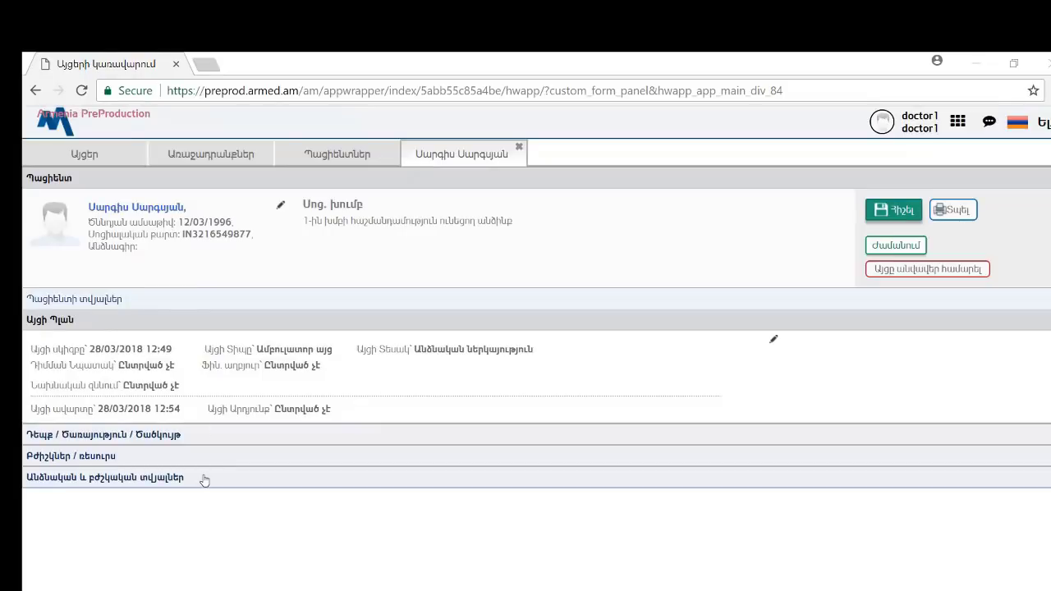
# Open the patient's Անձնական և բժշկական տվյալներ, continuing past the data security notice to the list of visits.
pyautogui.click(167, 481)
pyautogui.scroll(-3, 164, 483)
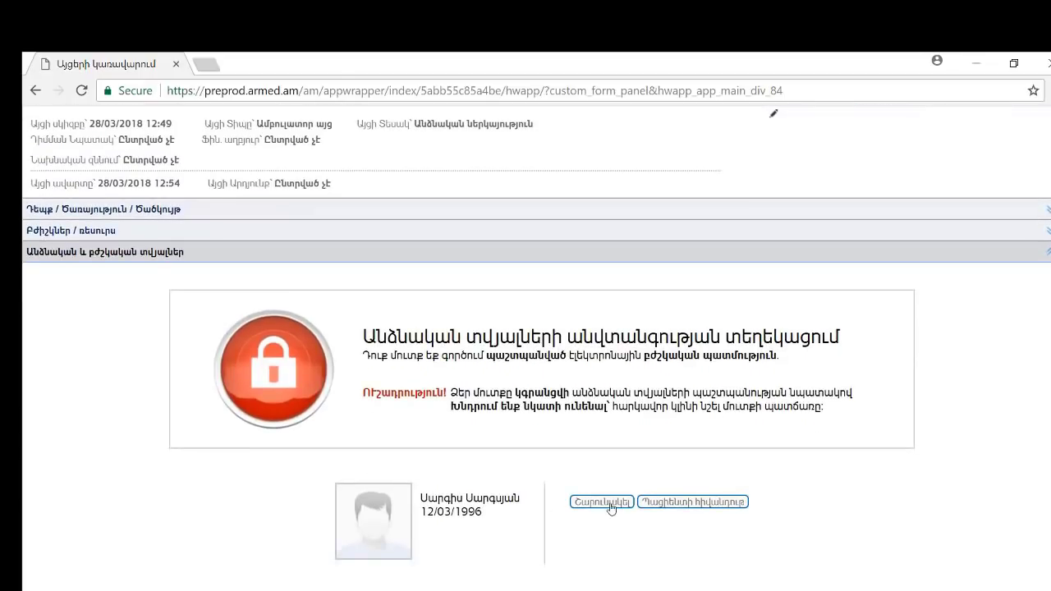
pyautogui.click(611, 504)
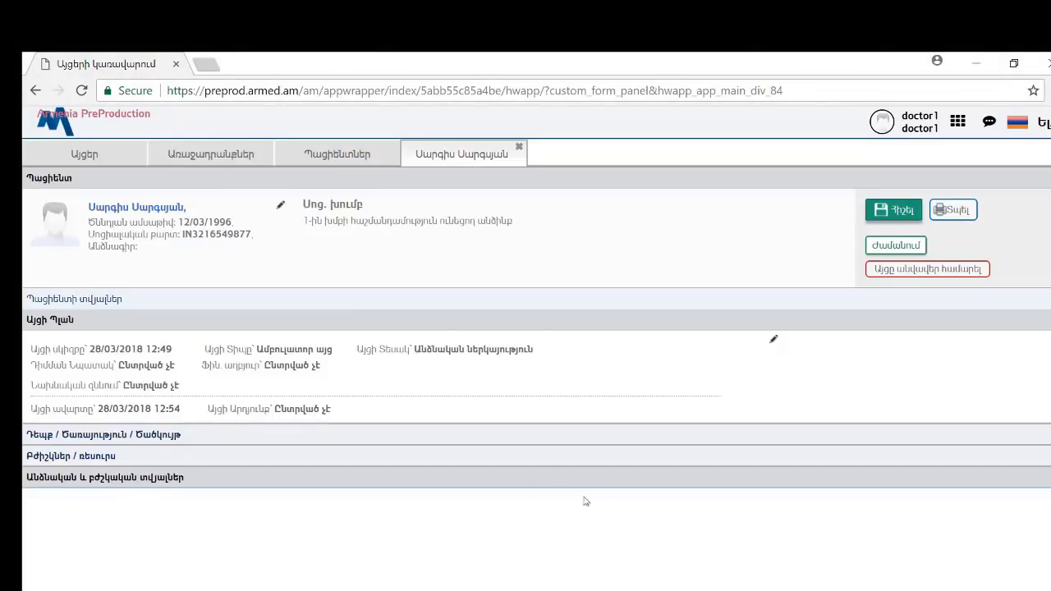
pyautogui.scroll(-2, 517, 498)
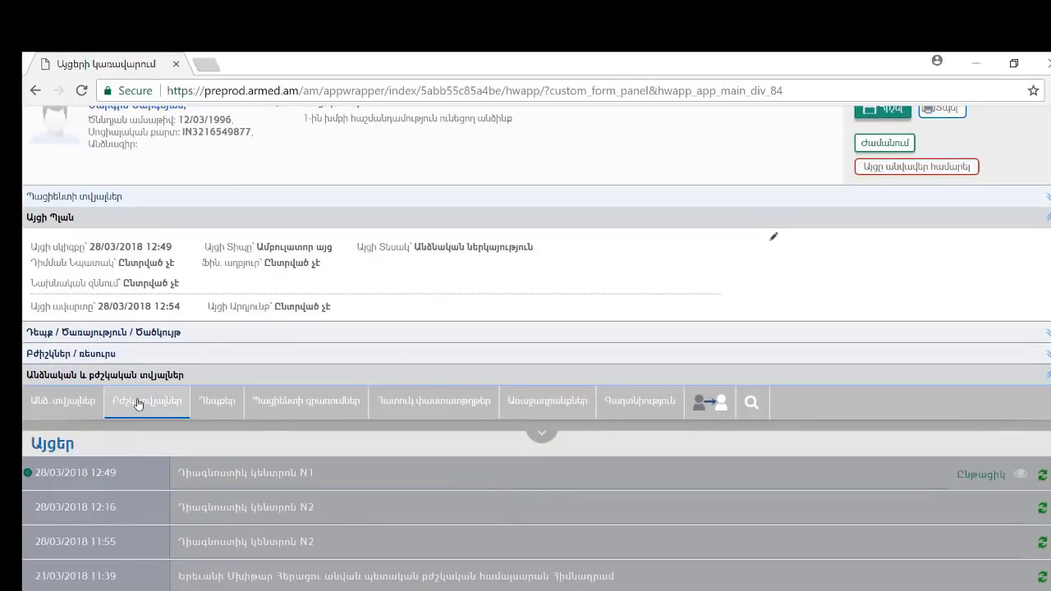
# In the current visit's ՊԱՑԻԵՆՏԻ ԸՆԴՈՒՆՈՒՄ document, select Դիագնոստիկ կենտրոն N1 (Անոթային վիրաբուժություն) and save the admission.
pyautogui.click(978, 478)
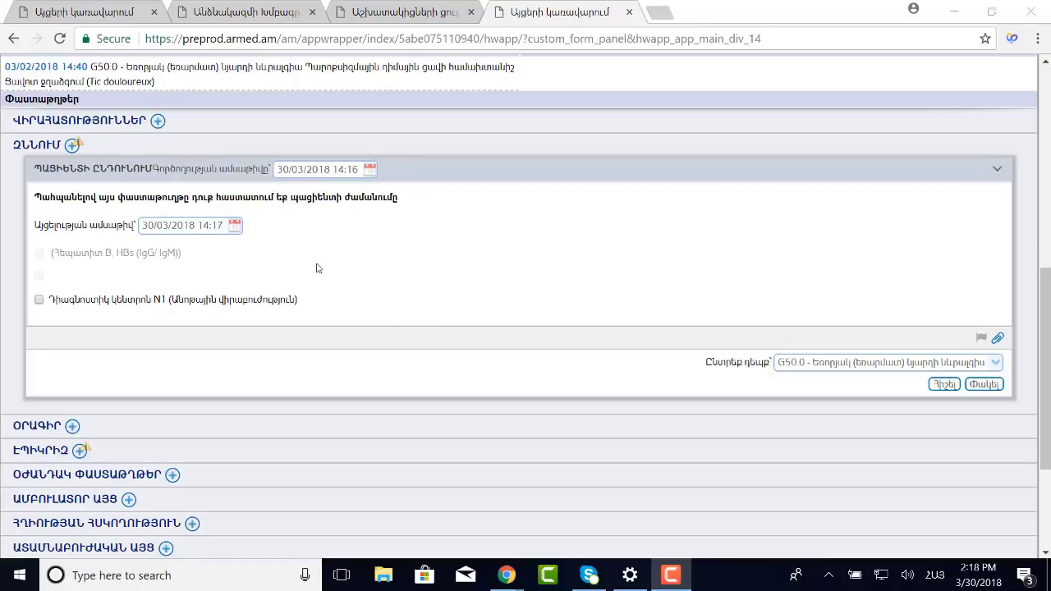
pyautogui.click(38, 300)
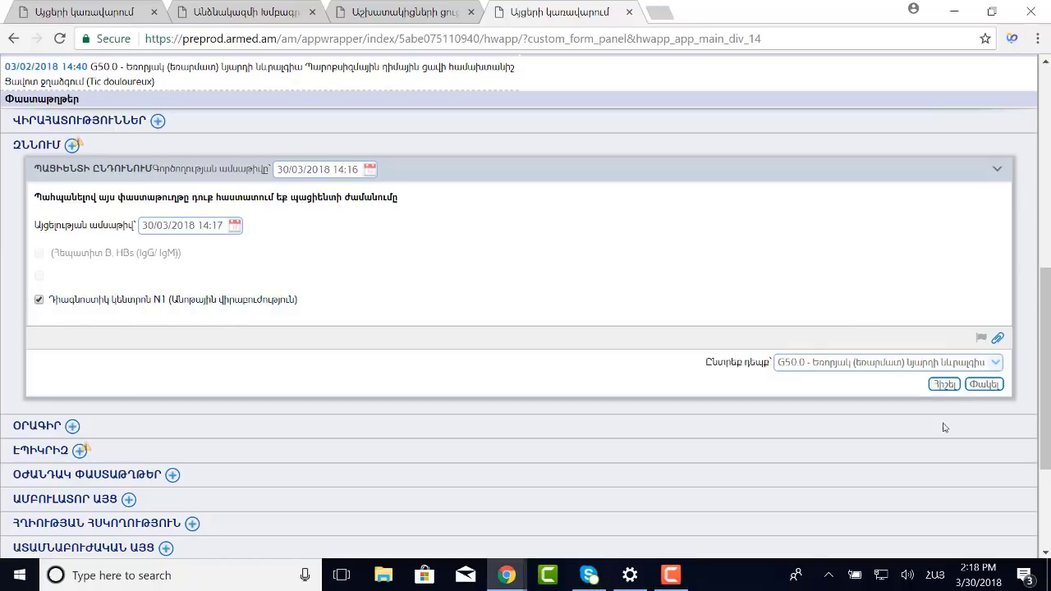
pyautogui.click(944, 385)
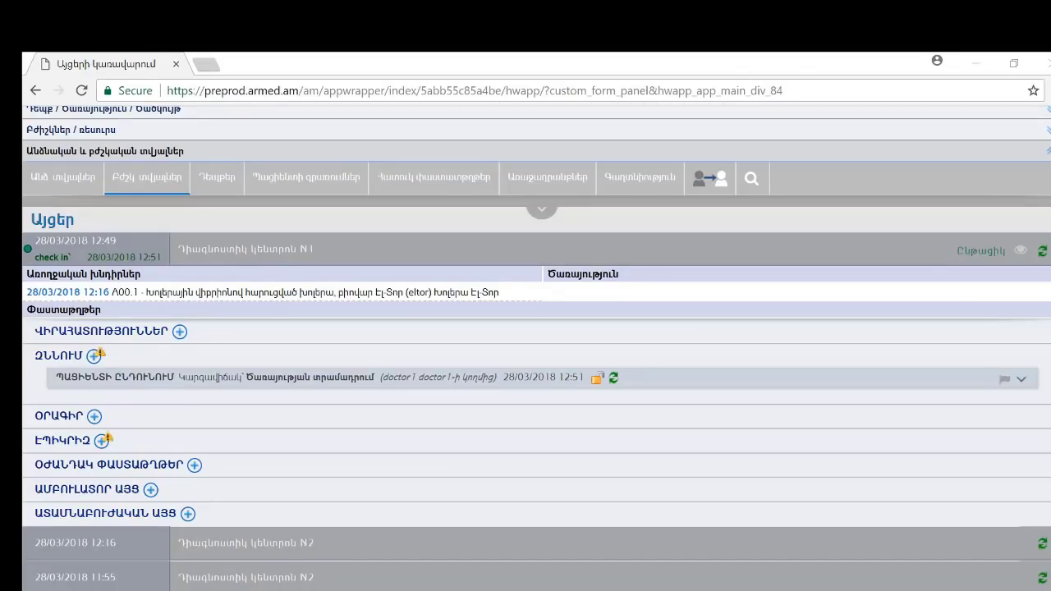
# Set the Վերջ of the visit's service 7755123 Կոագոլոգրամմա՝ ՏՆՄ to 28/03/2018 12:53 and confirm the change.
pyautogui.scroll(1, 221, 327)
pyautogui.scroll(1, 222, 327)
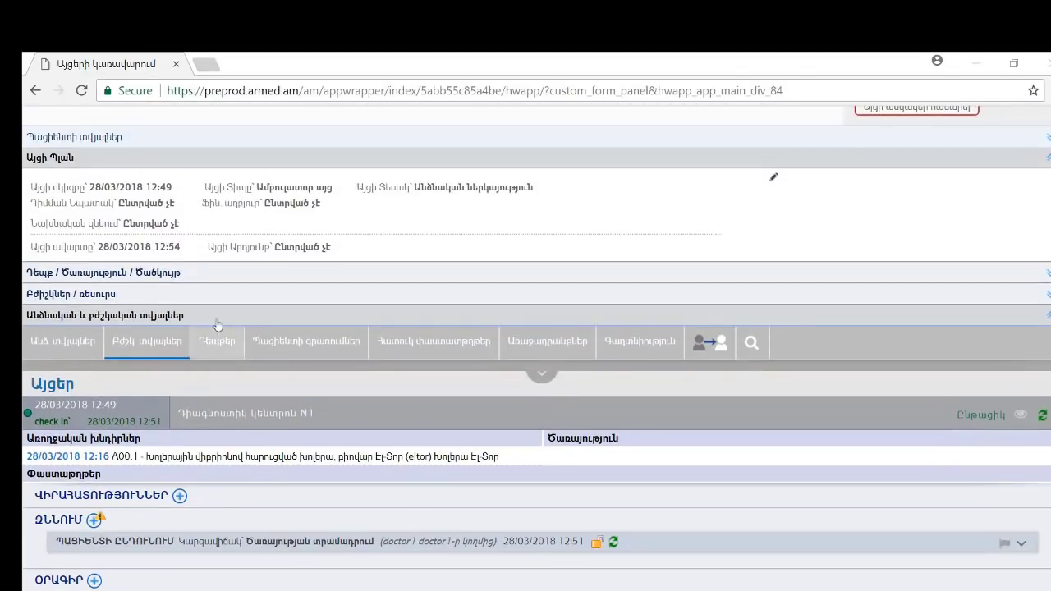
pyautogui.click(117, 275)
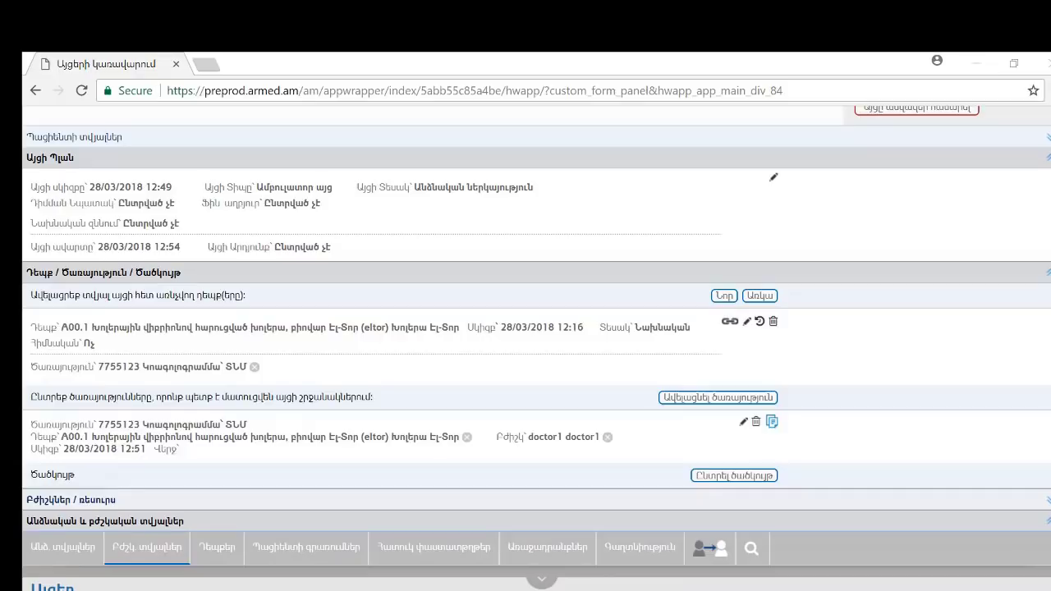
pyautogui.click(743, 421)
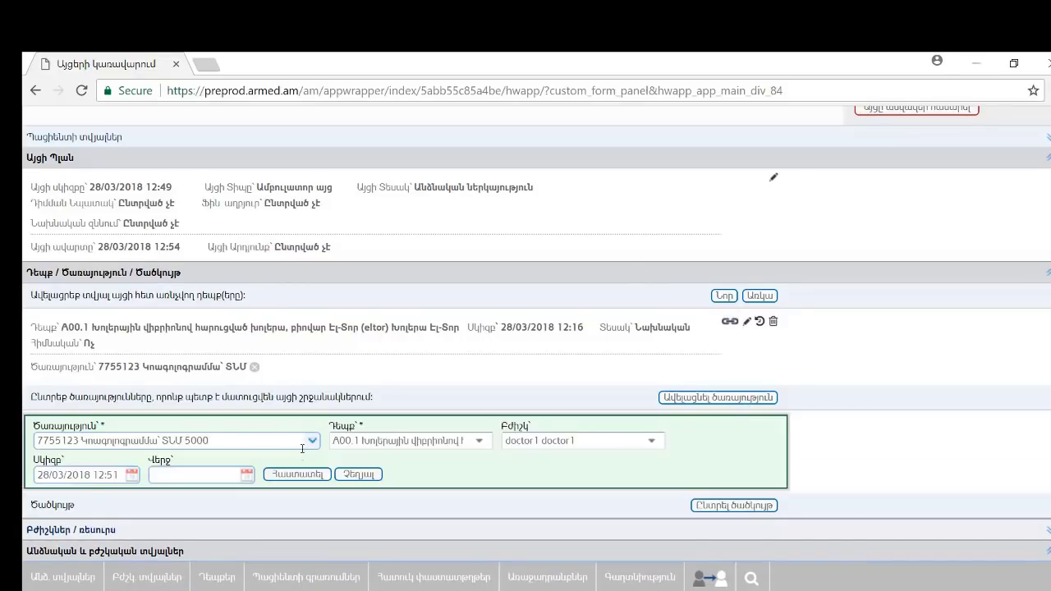
pyautogui.click(246, 475)
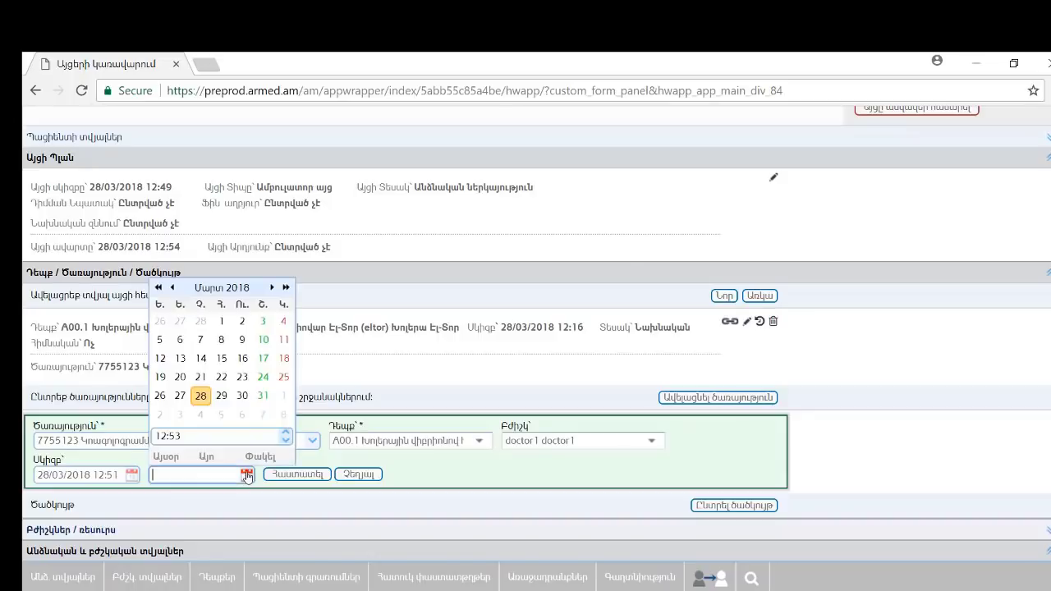
pyautogui.click(184, 457)
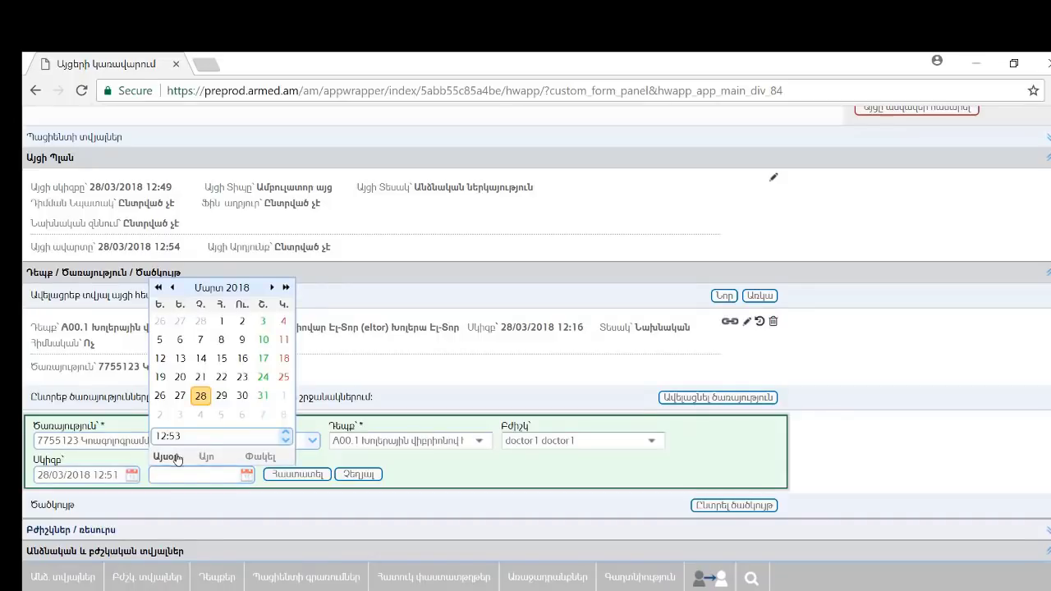
pyautogui.click(317, 477)
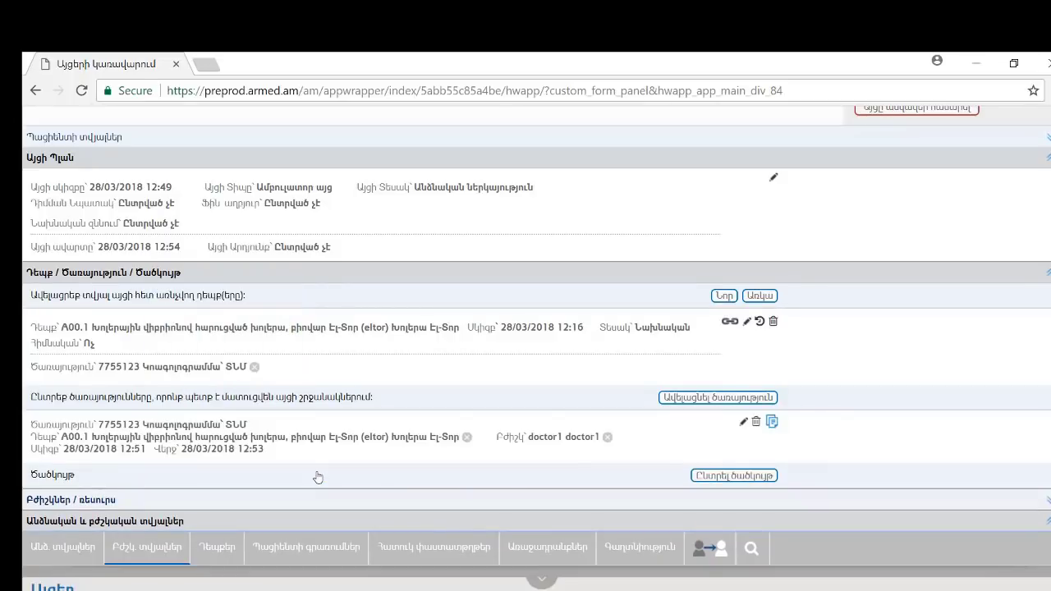
pyautogui.scroll(-1, 674, 497)
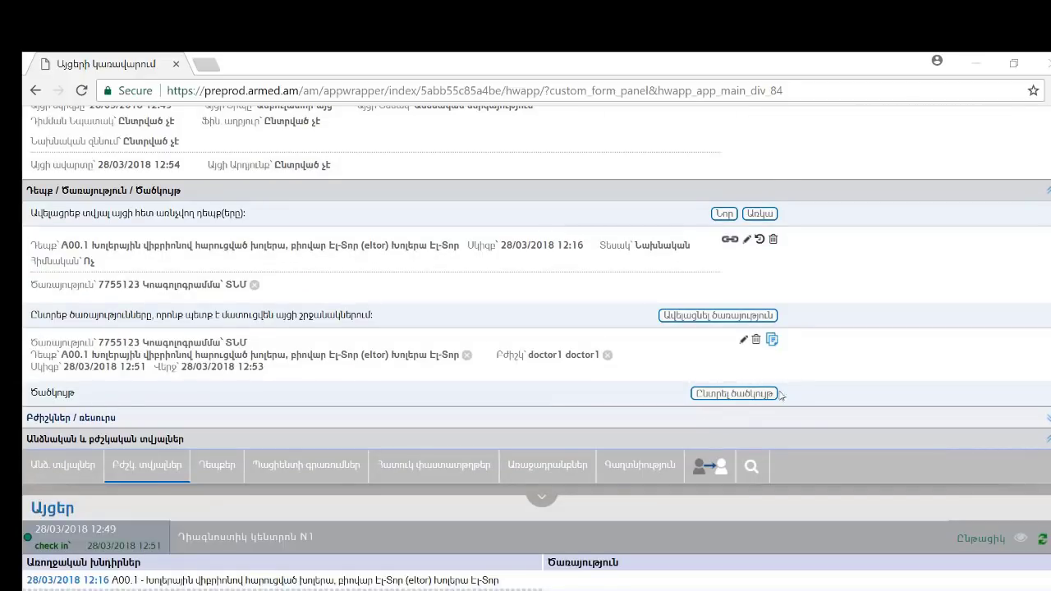
# In the patient's Առաջադրանքներ, choose Ուղեգրումը ավարտված է for the 12:43 ՄՐՏ 28 Կոագոլոգրամմա՝ ՏՆՄ referral and save the document.
pyautogui.scroll(3, 707, 400)
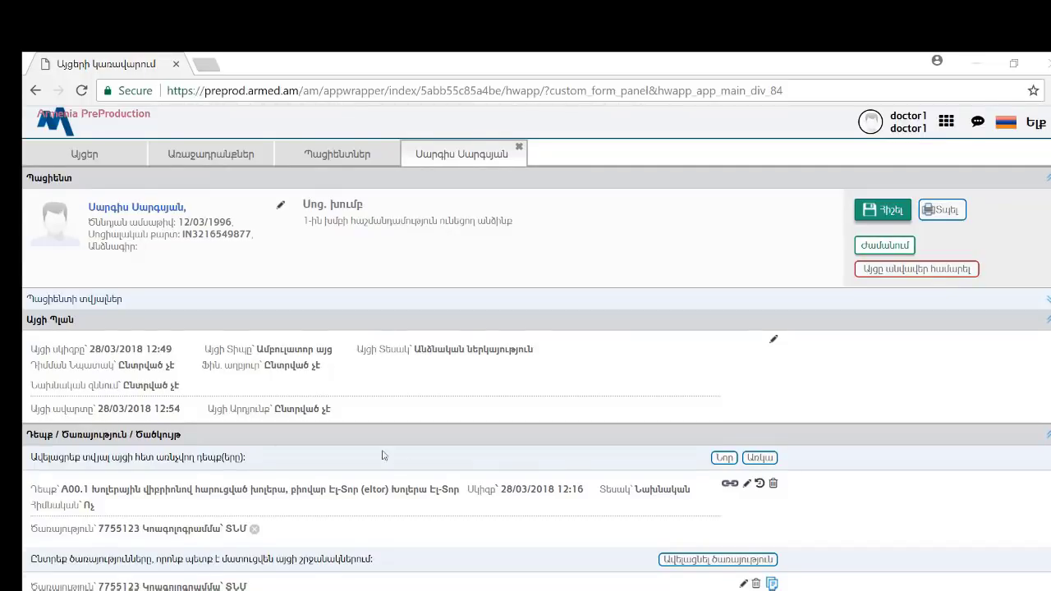
pyautogui.scroll(-5, 402, 492)
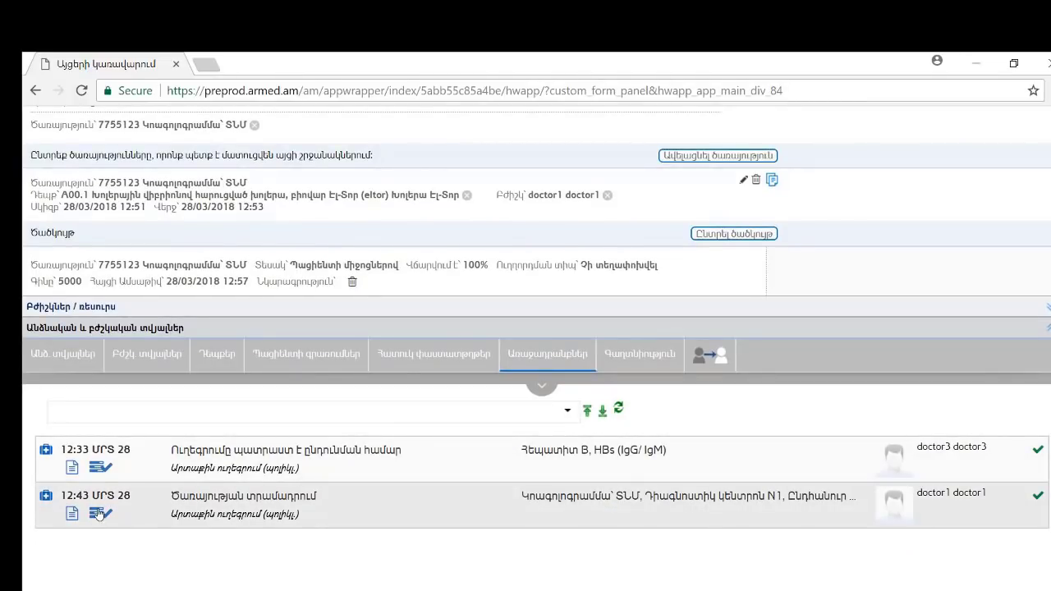
pyautogui.click(98, 514)
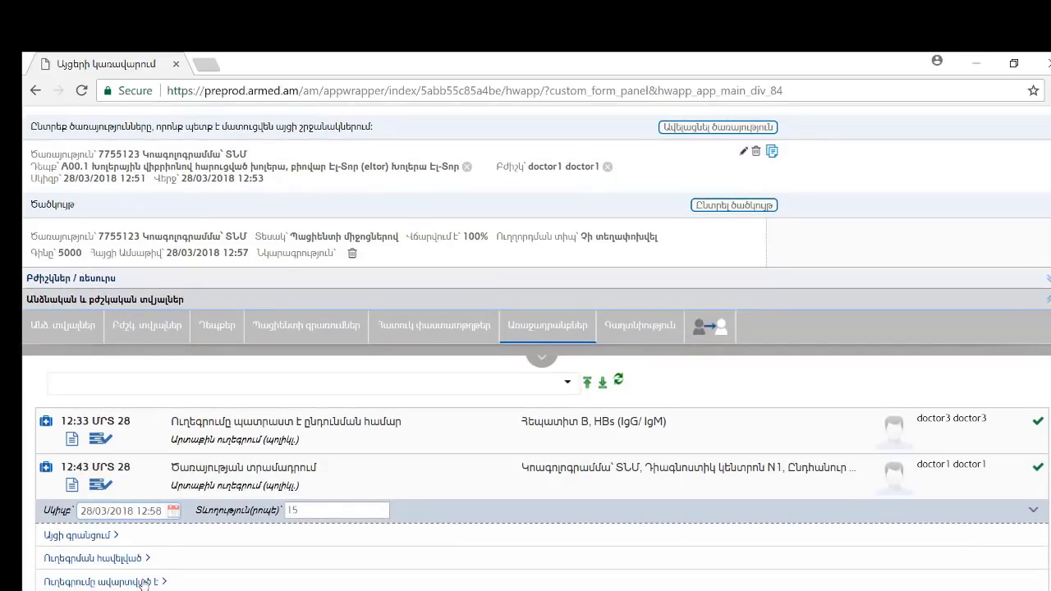
pyautogui.click(144, 581)
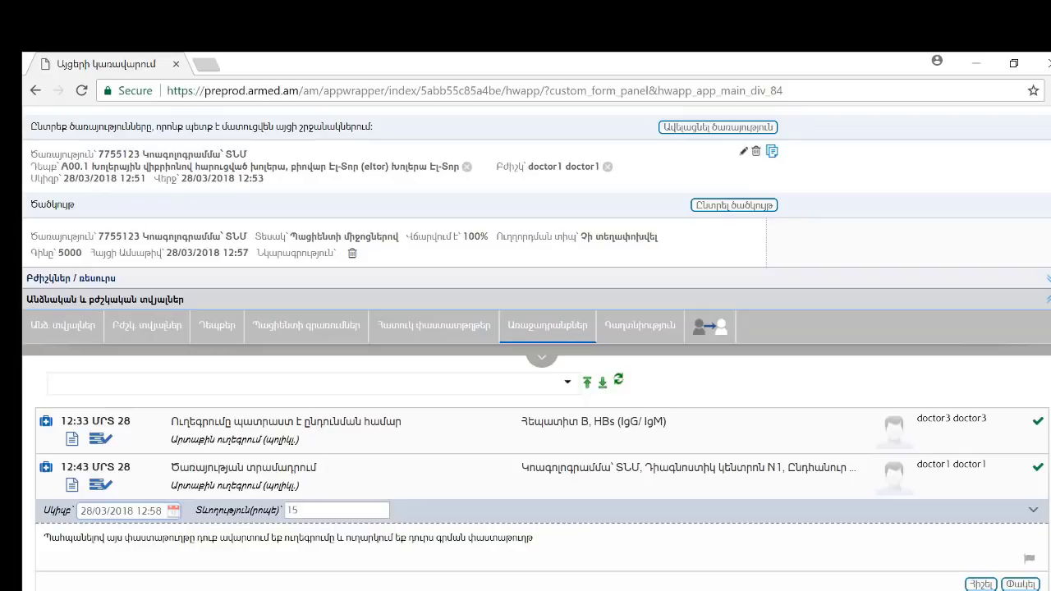
pyautogui.click(981, 584)
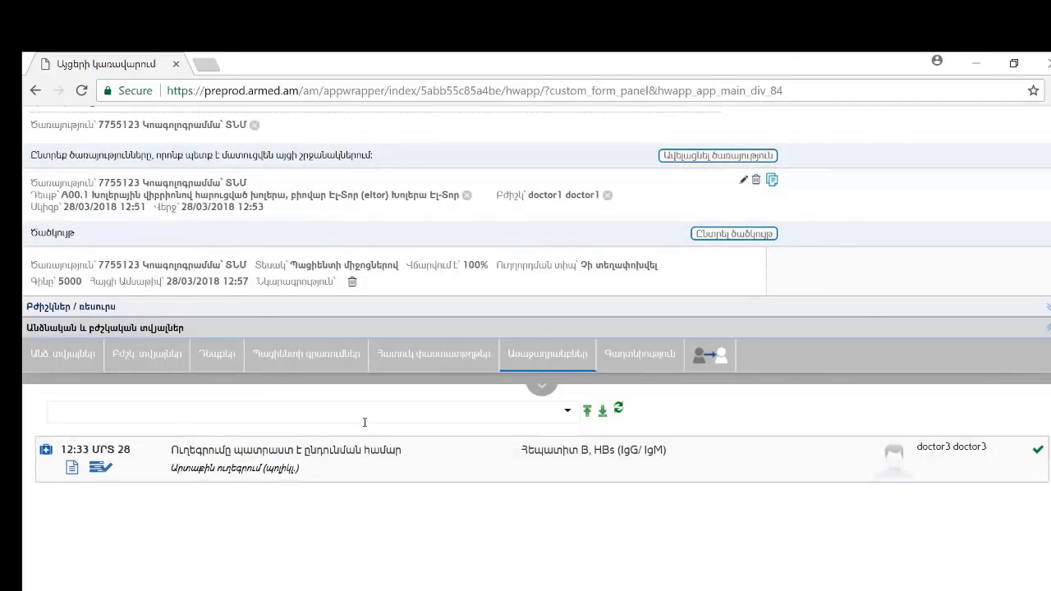
# In the referring doctor's Ուղեգրումներ, open the Ուղեգրումը ավարտված է document of the 12:43 ՄՐՏ 28 referral and save it to close the referral.
pyautogui.scroll(5, 364, 422)
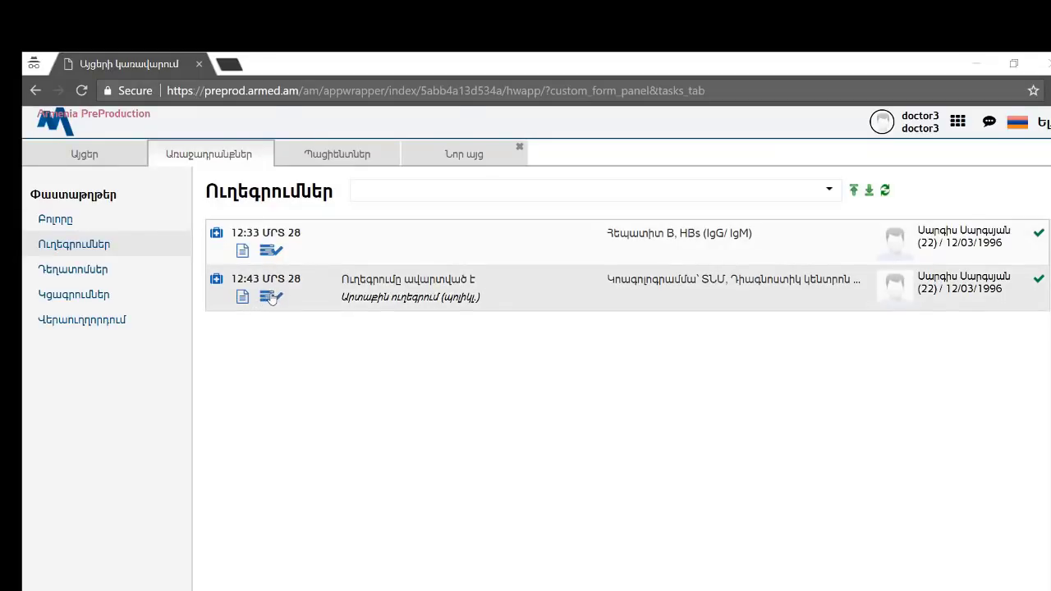
pyautogui.click(271, 297)
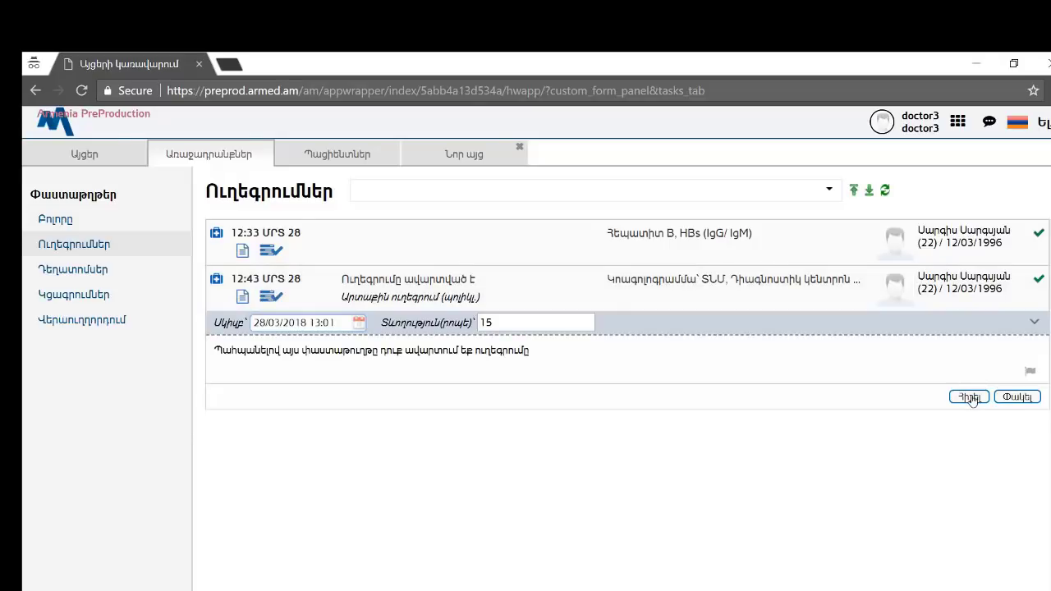
pyautogui.click(969, 397)
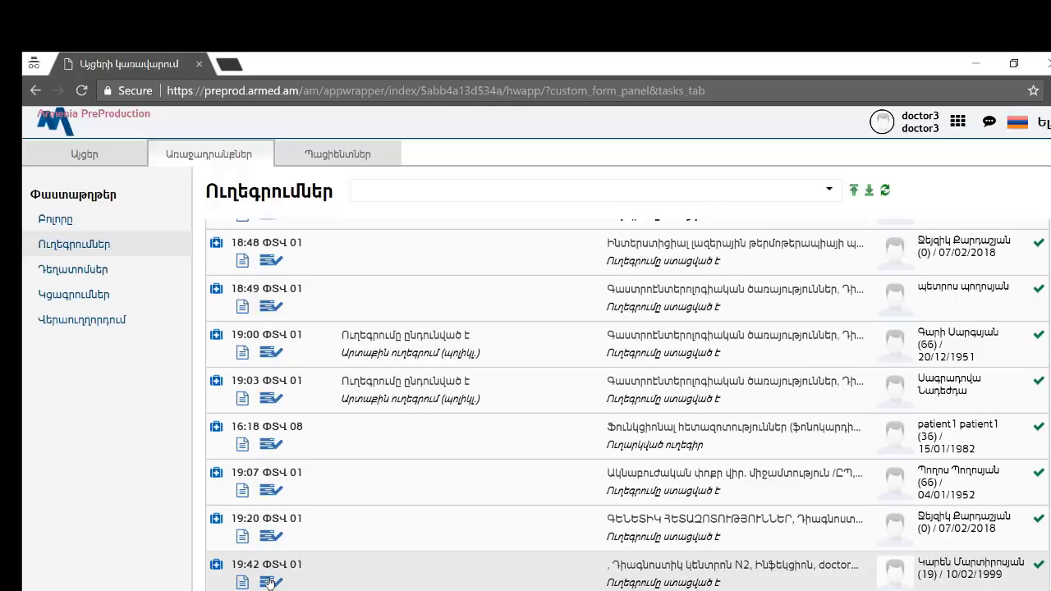
# Open the actions of the 19:42 ՓՏՎ 01 received referral, choose Մերժել ուղեգրումը and save the rejection.
pyautogui.click(269, 582)
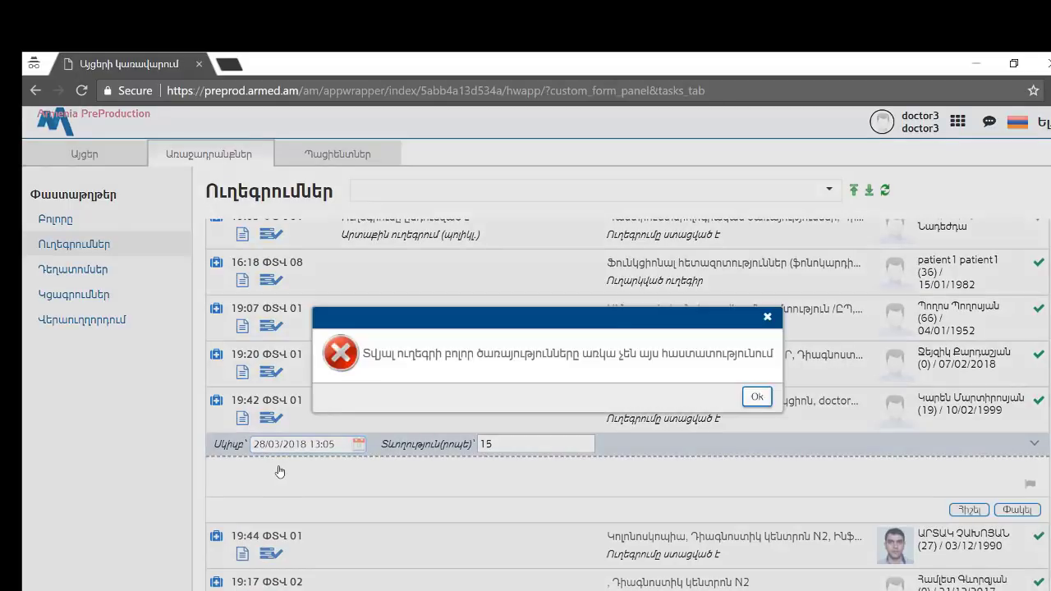
pyautogui.click(758, 397)
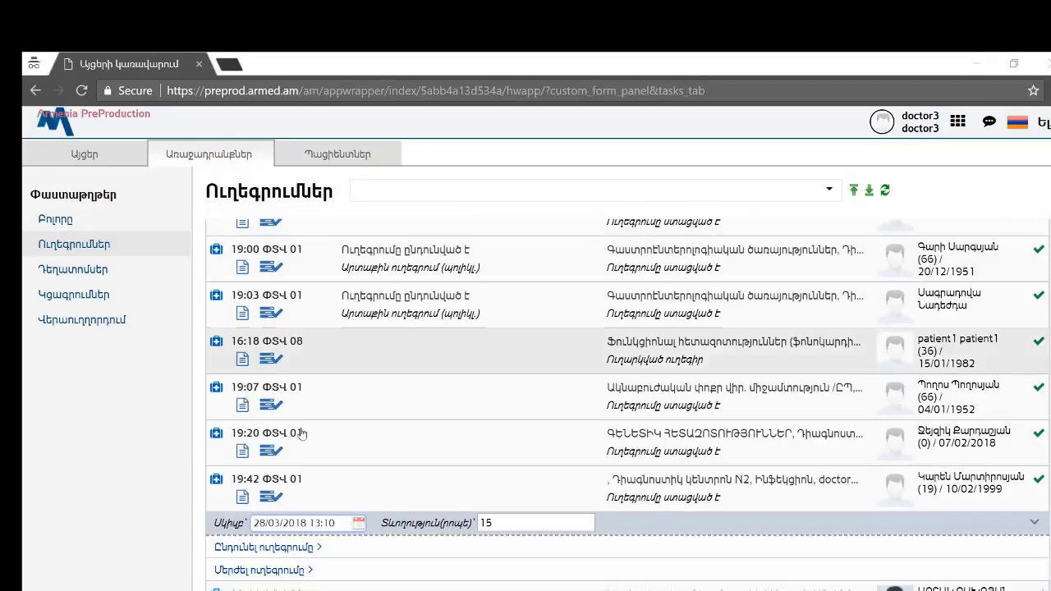
pyautogui.click(279, 571)
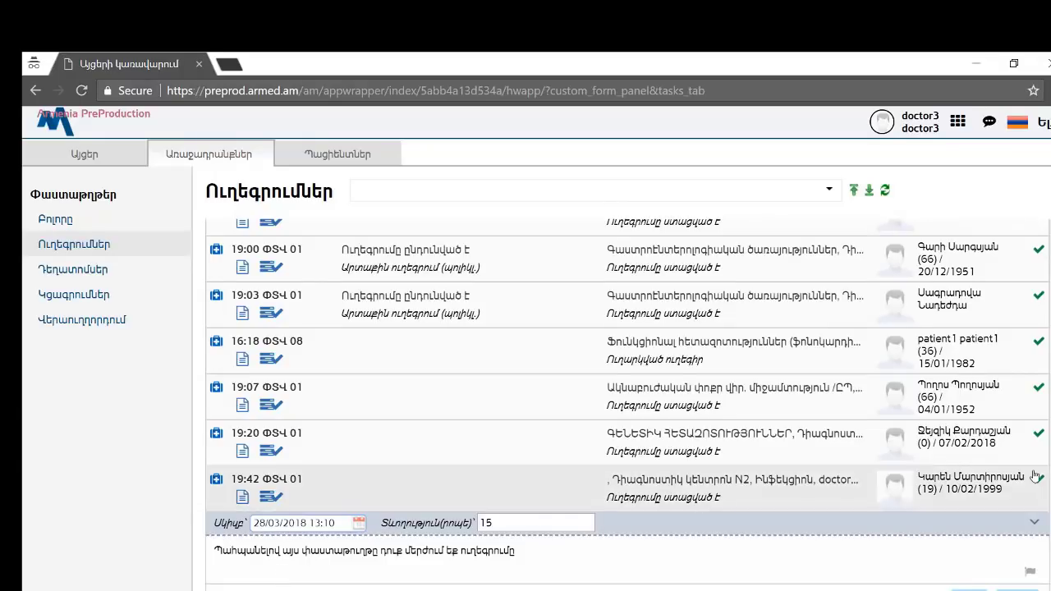
pyautogui.scroll(-1, 936, 542)
pyautogui.click(966, 572)
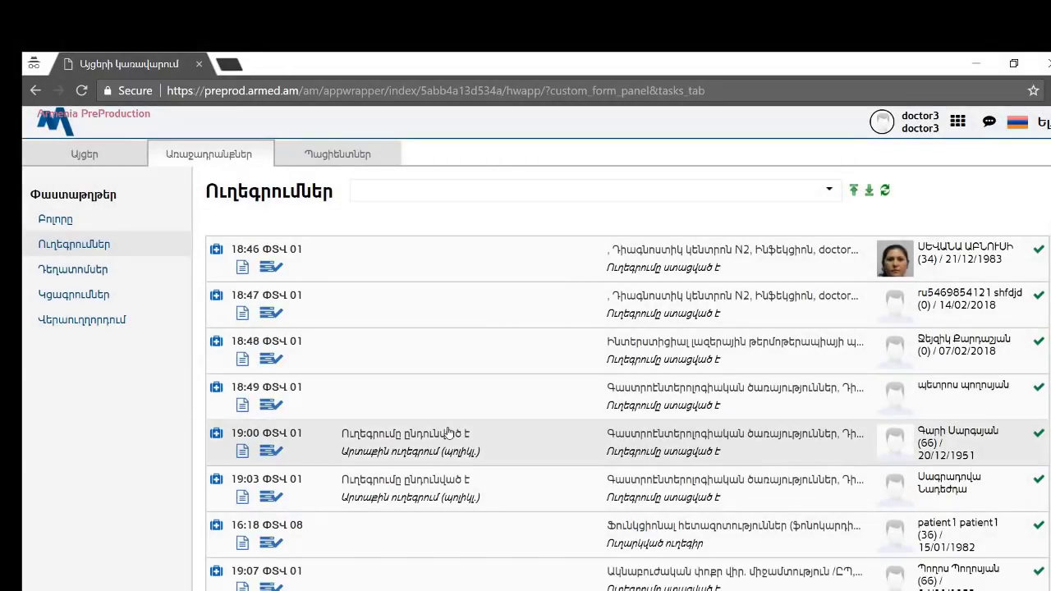
# In the 28/03/2018 12:16 visit's Առաջադրանքներ, cancel the second 13:16 ՄՐՏ 28 external referral and save the cancellation document.
pyautogui.click(320, 399)
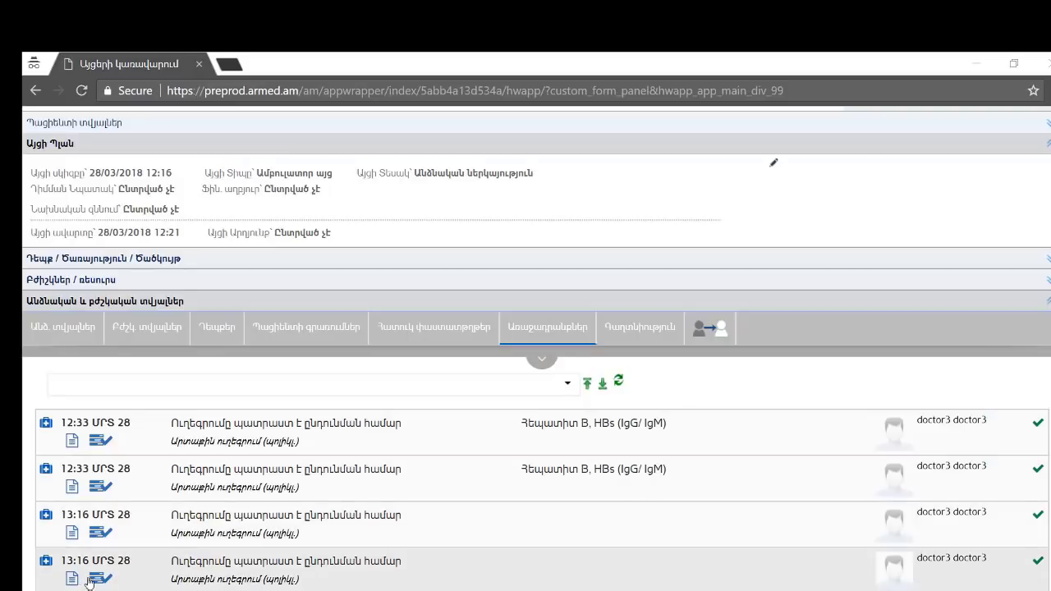
pyautogui.click(98, 533)
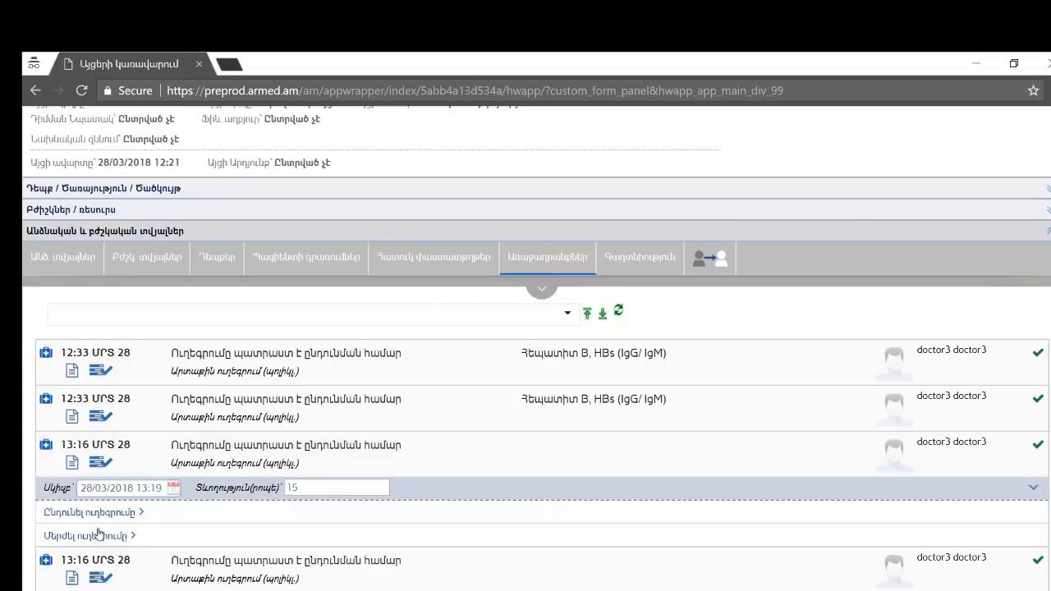
pyautogui.click(100, 578)
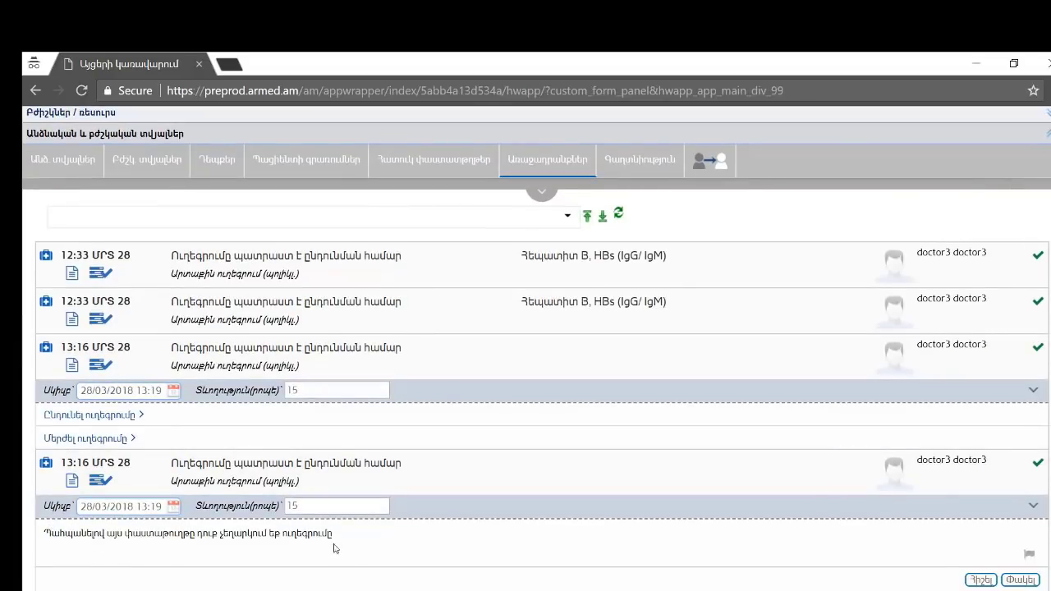
pyautogui.click(981, 580)
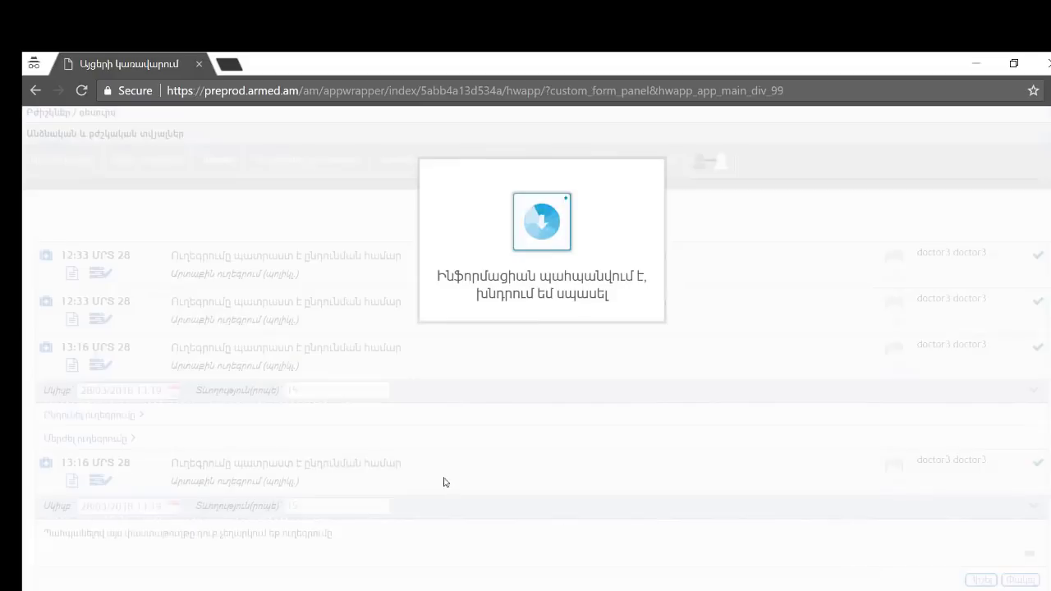